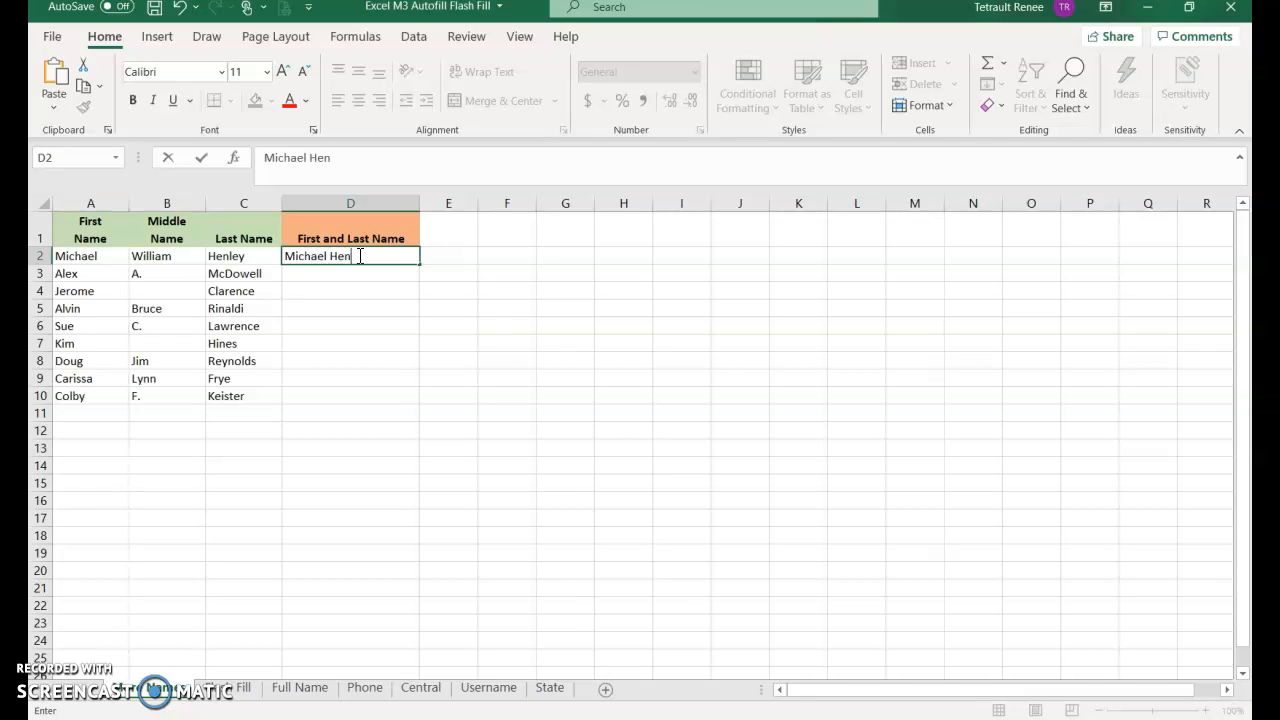
Complete the First and Last Name column through D10 with Flash Fill, using full-name examples for the first two people in D2 and D3
key("Return")
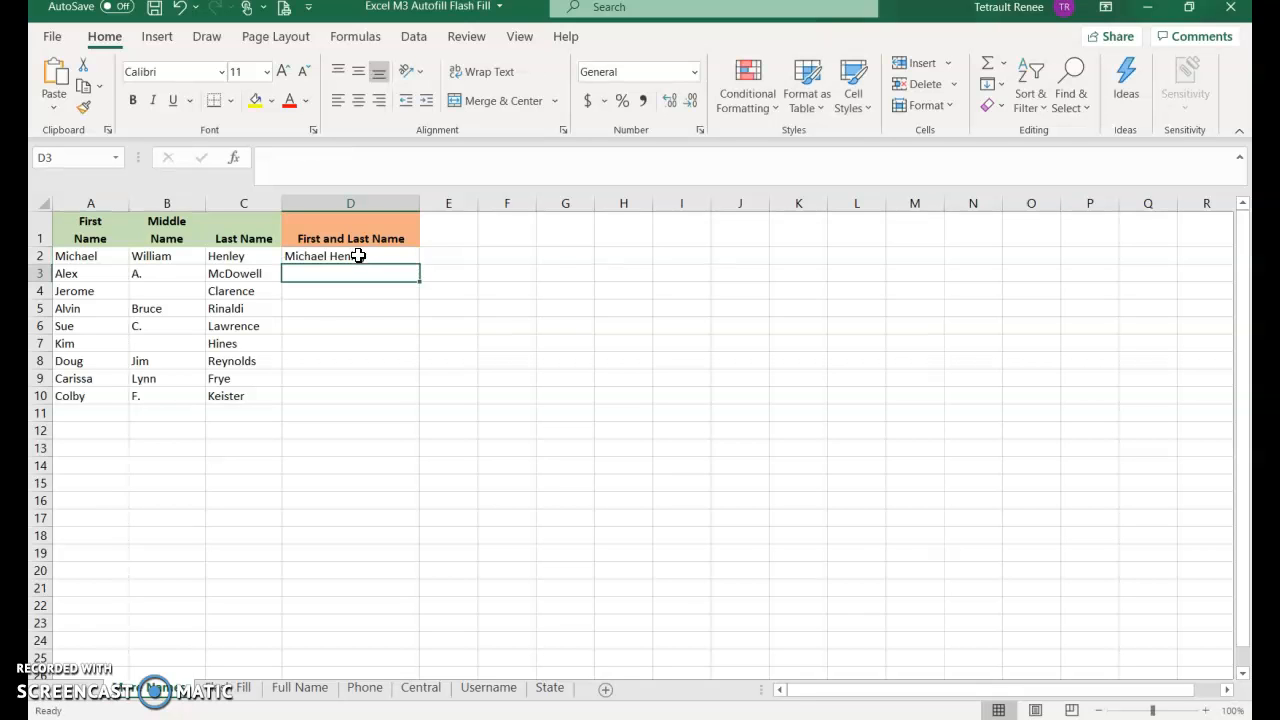
type("alex McDowell")
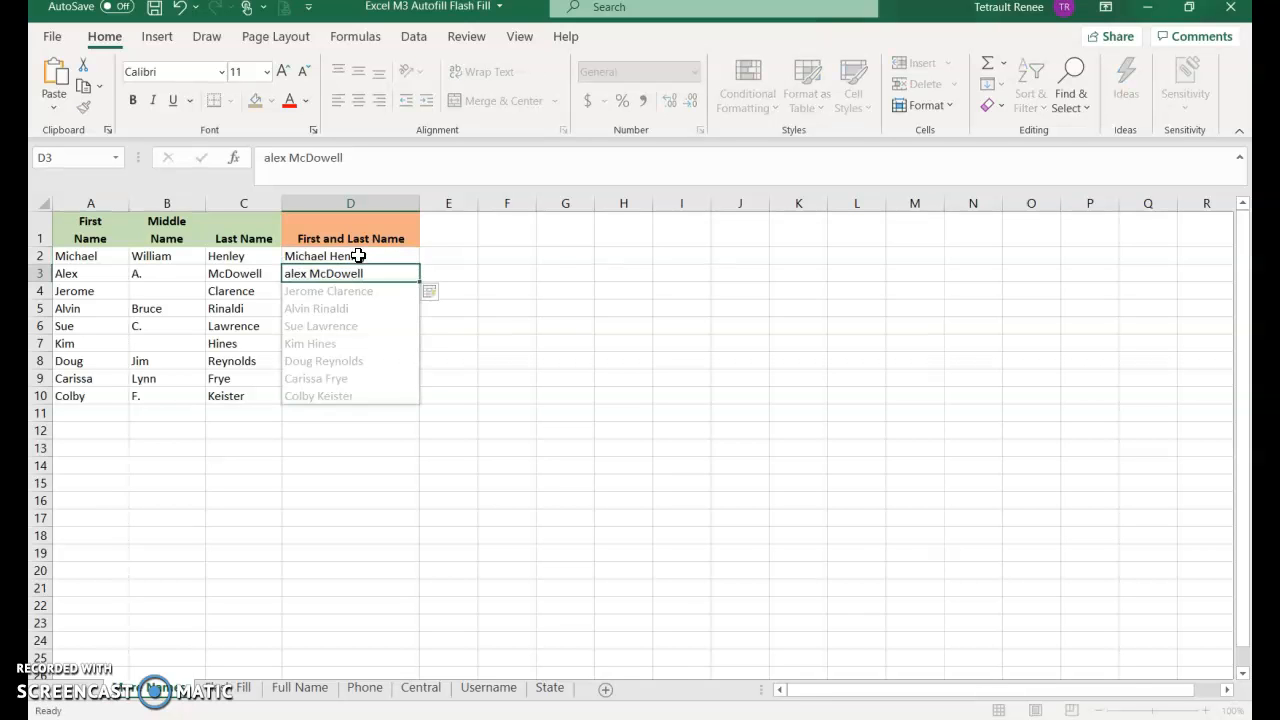
key("Return")
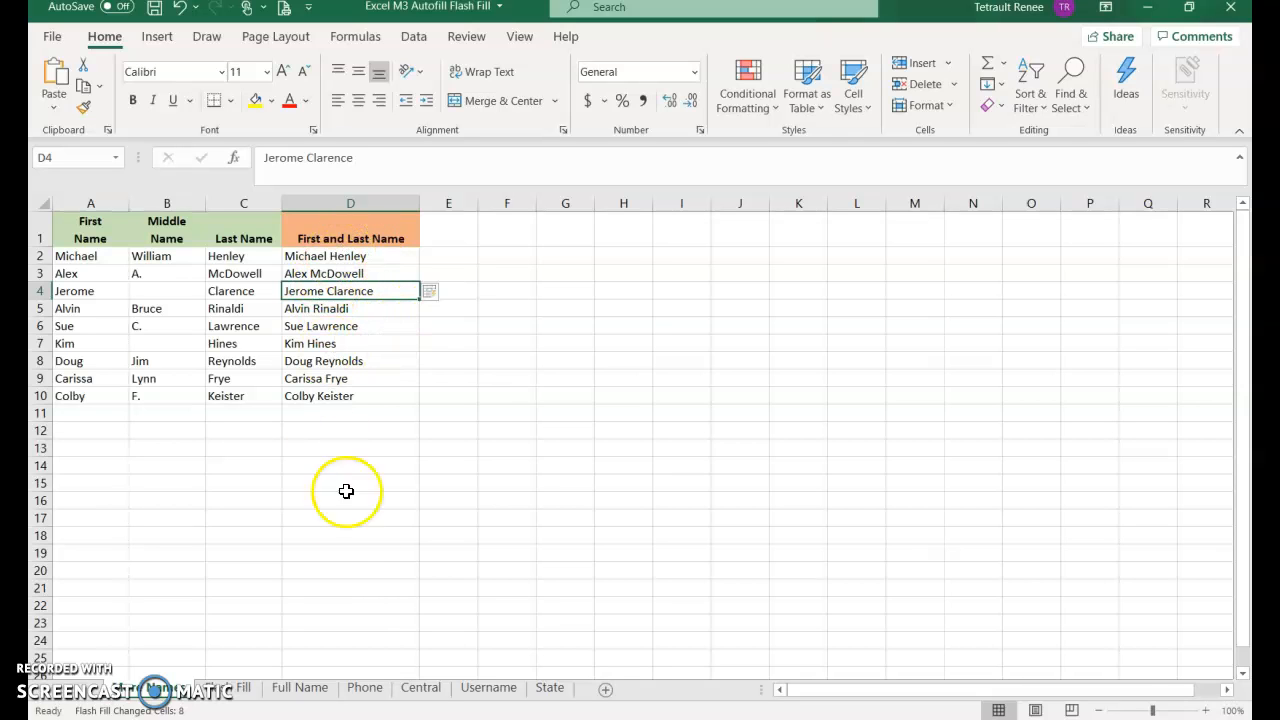
On the second sheet, fill the Numbers column from A3 to A12 as a series from 1 to 10
left_click(230, 688)
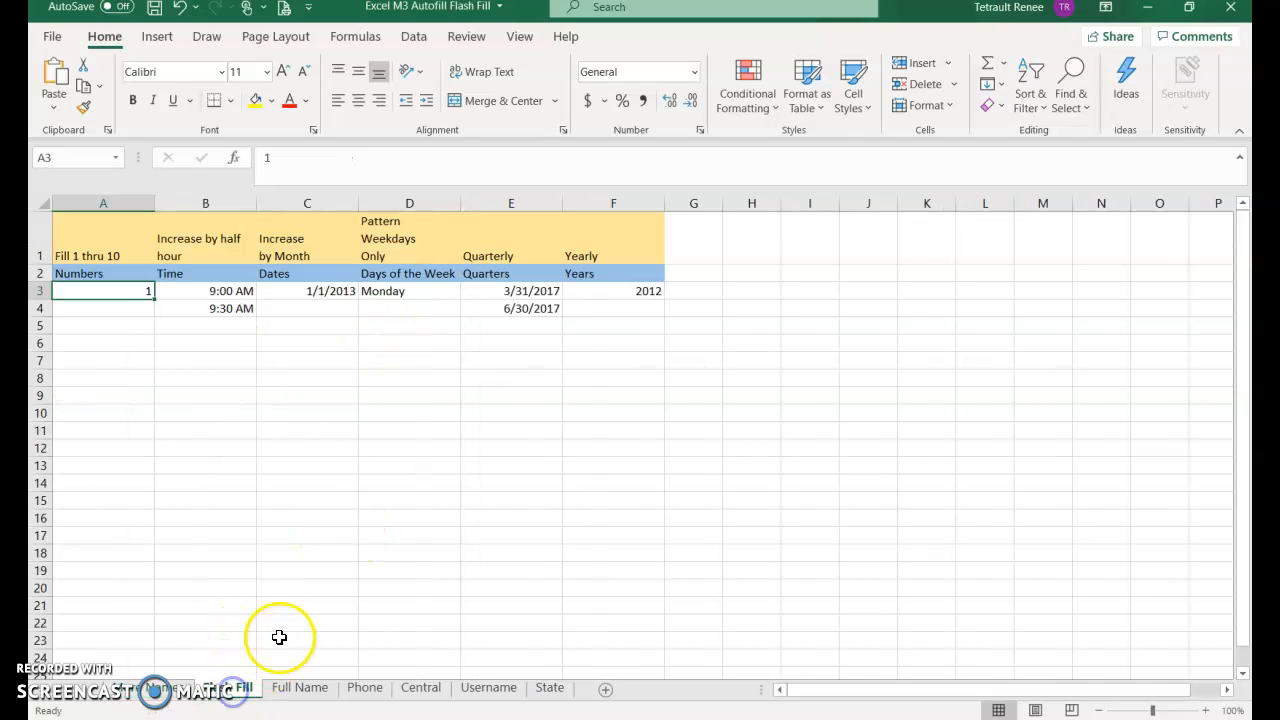
left_click_drag(155, 299, 159, 445)
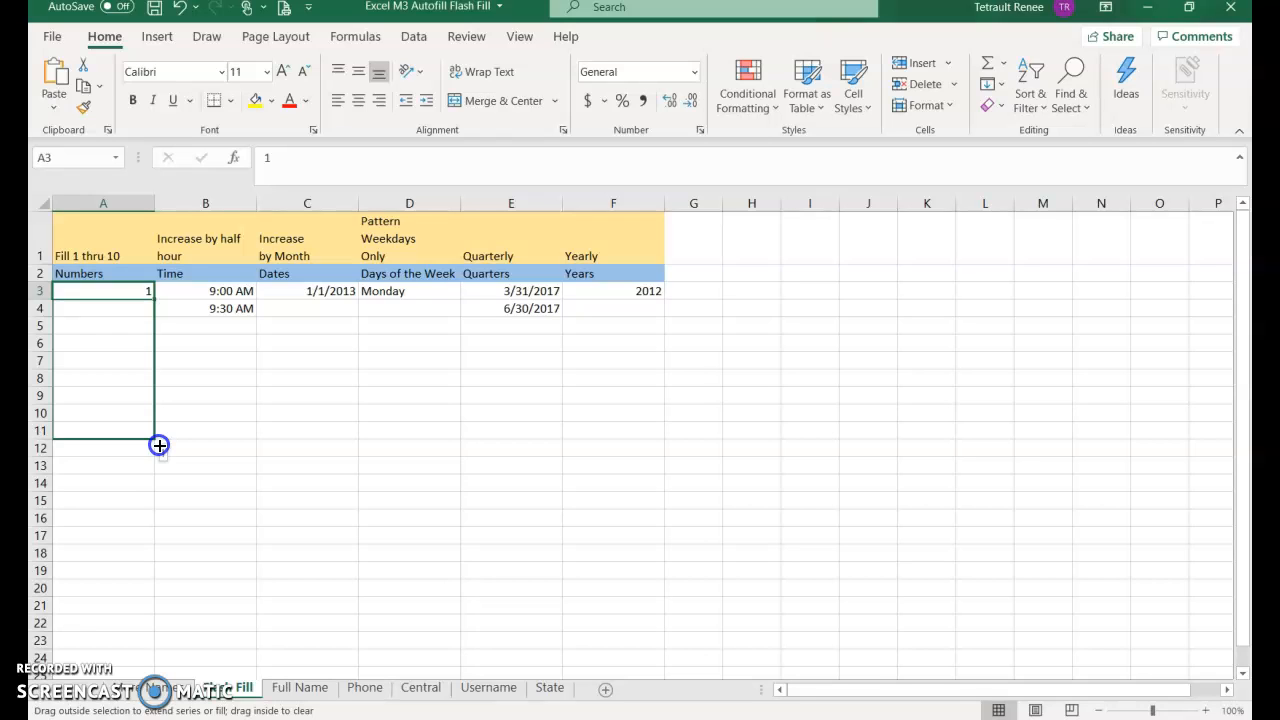
left_click_drag(159, 445, 155, 451)
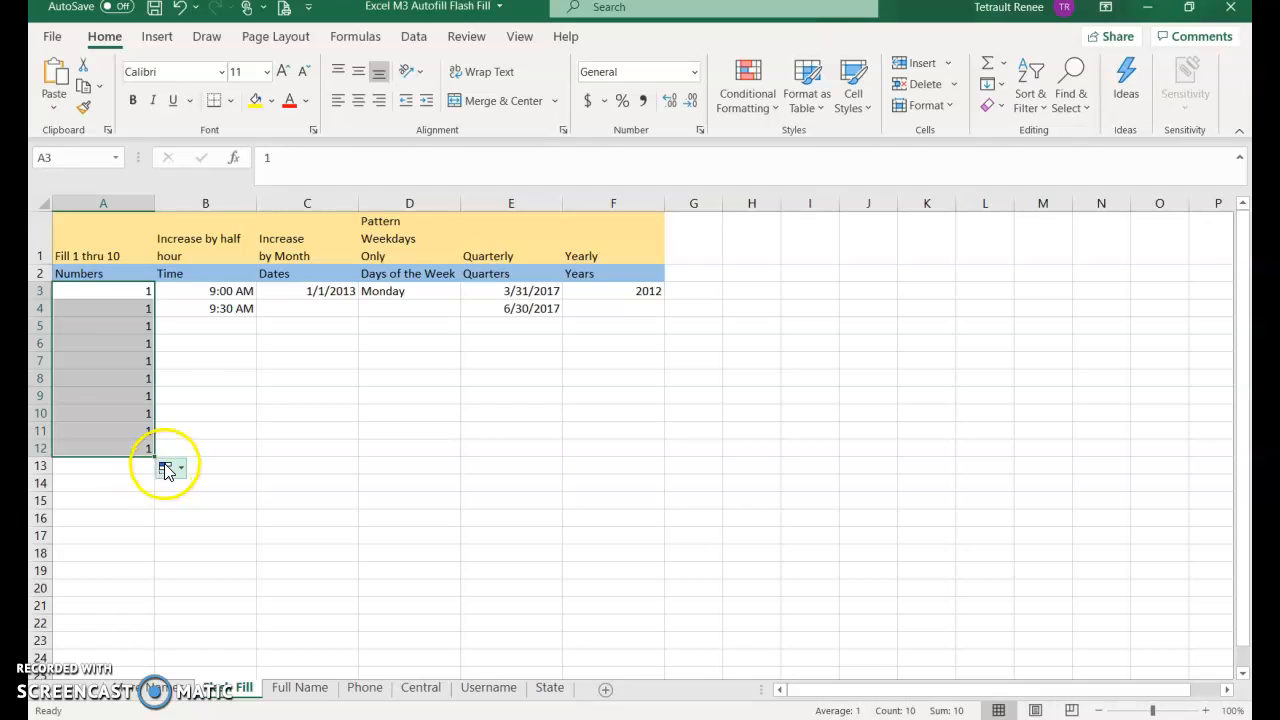
left_click(167, 470)
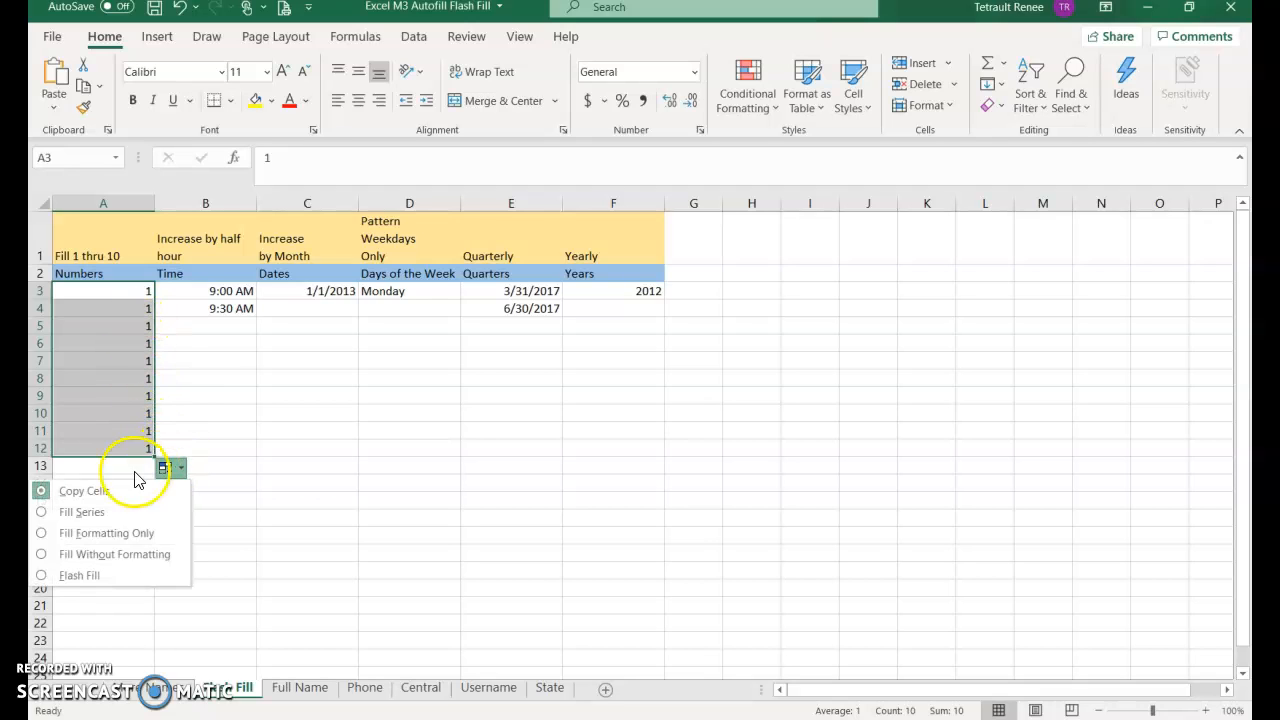
left_click(76, 512)
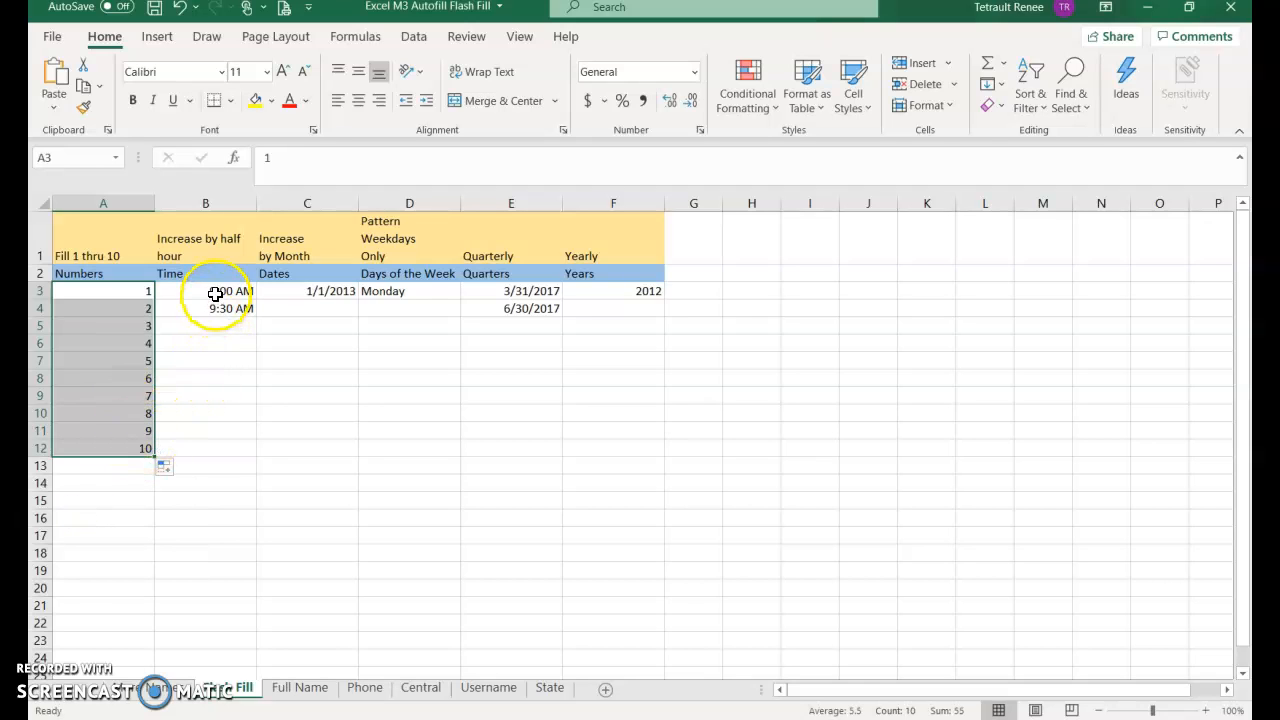
Fill the Time column to row 12 in half-hour increments and the Dates column to row 12 by month
left_click(220, 293)
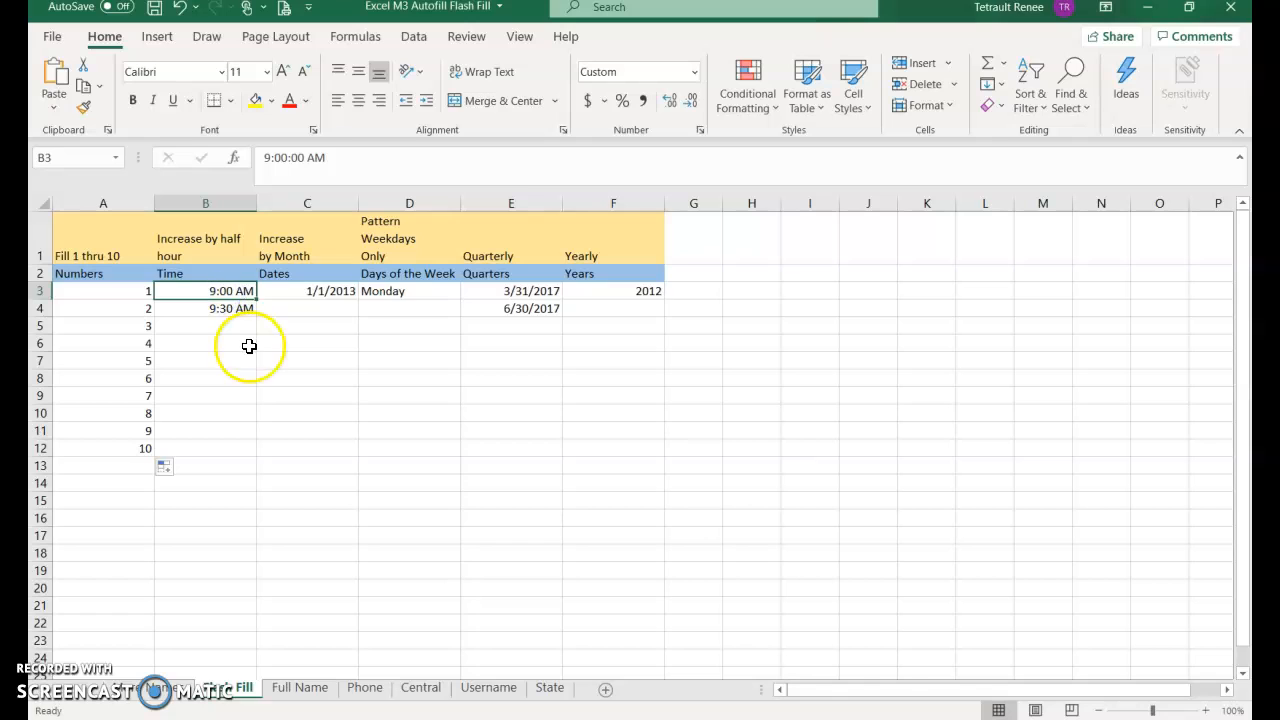
left_click_drag(183, 290, 244, 450)
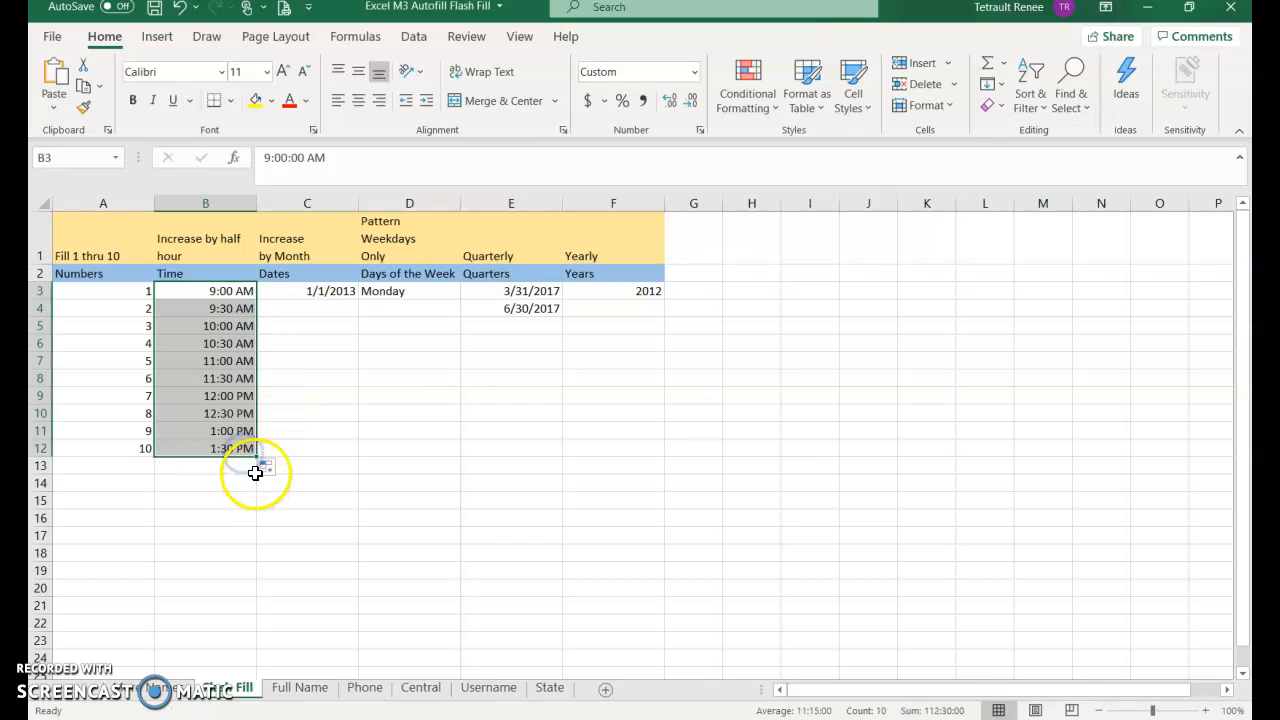
left_click(332, 290)
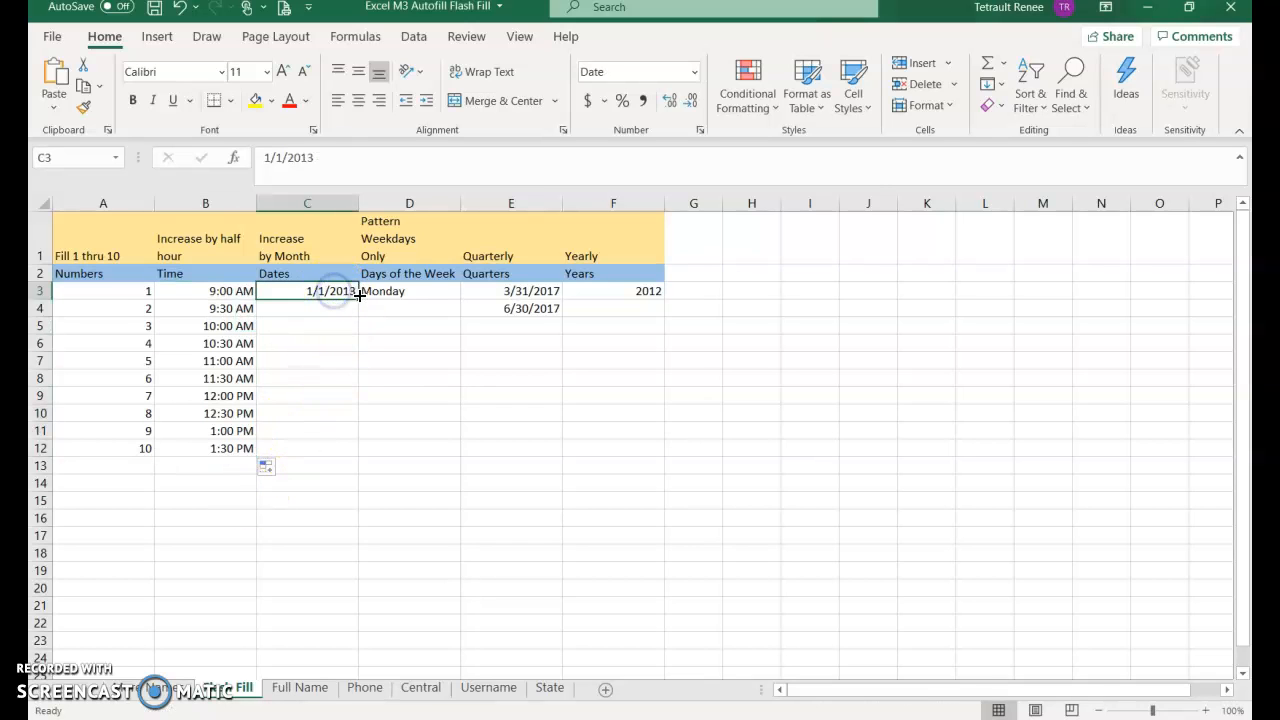
left_click_drag(358, 298, 343, 452)
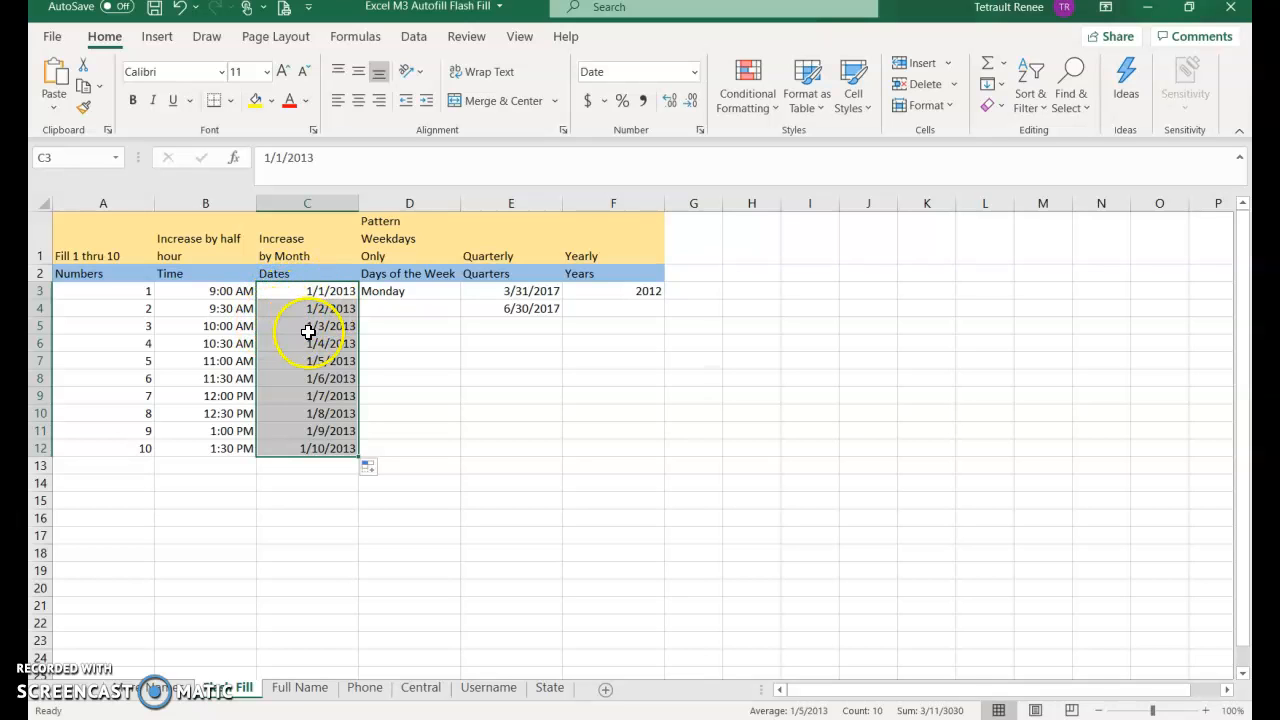
left_click(370, 470)
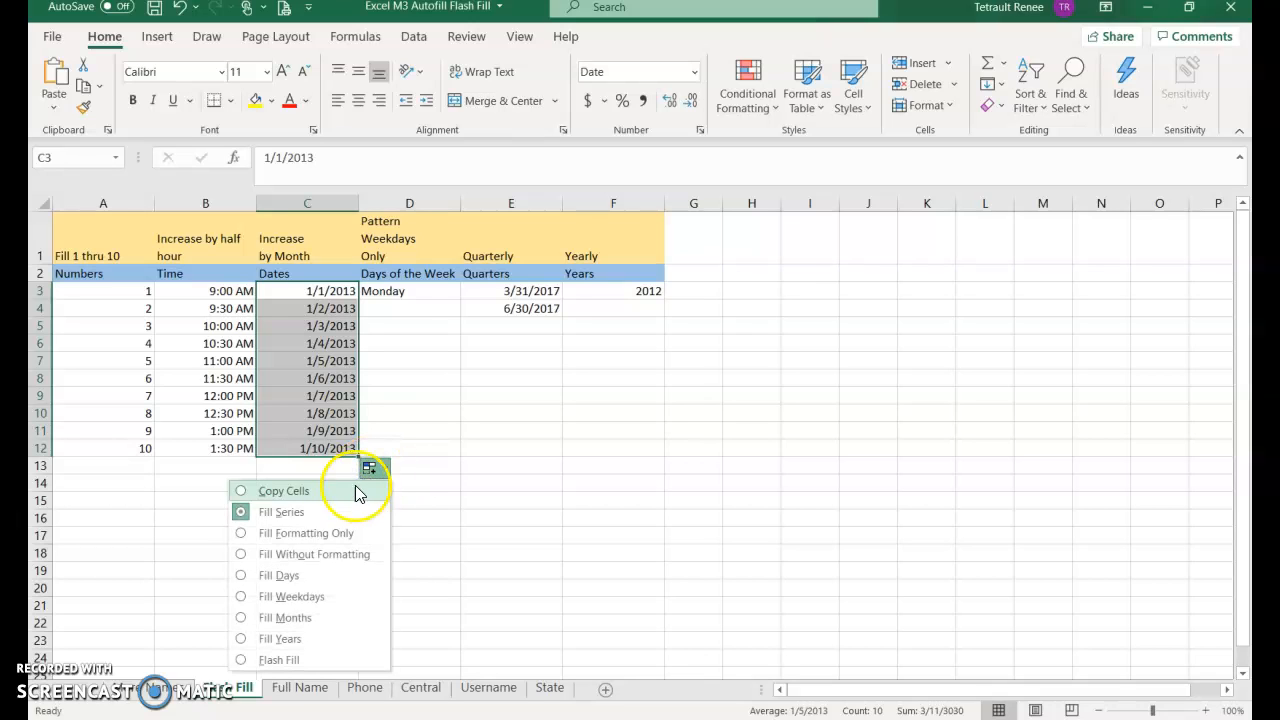
left_click(303, 619)
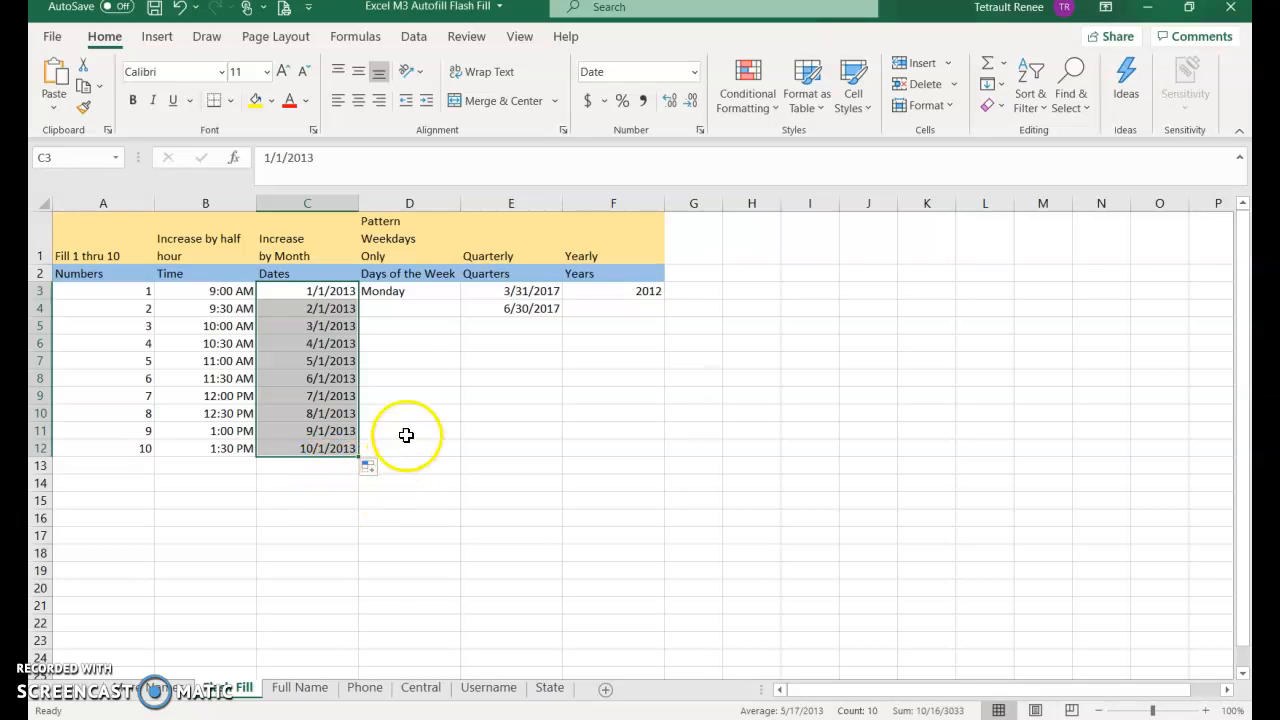
Fill the Days of the Week column from Monday in D3 down to D12 with weekdays only
left_click(414, 293)
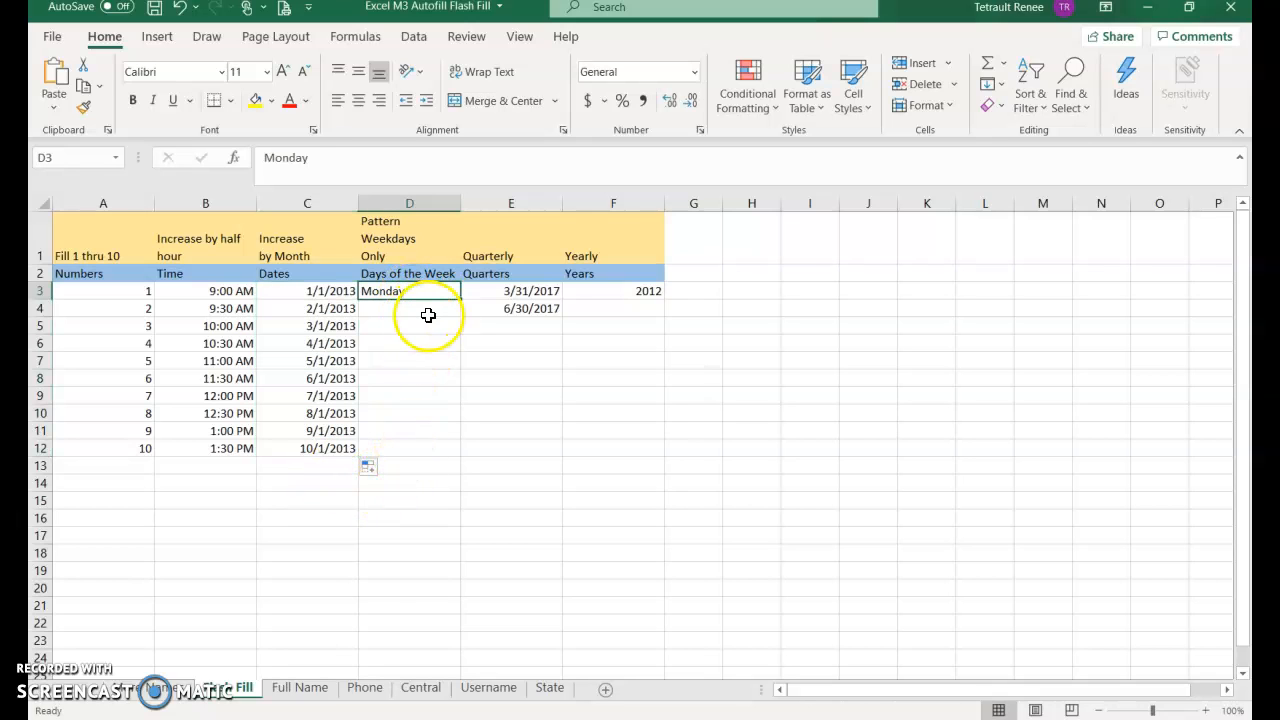
left_click_drag(459, 298, 443, 460)
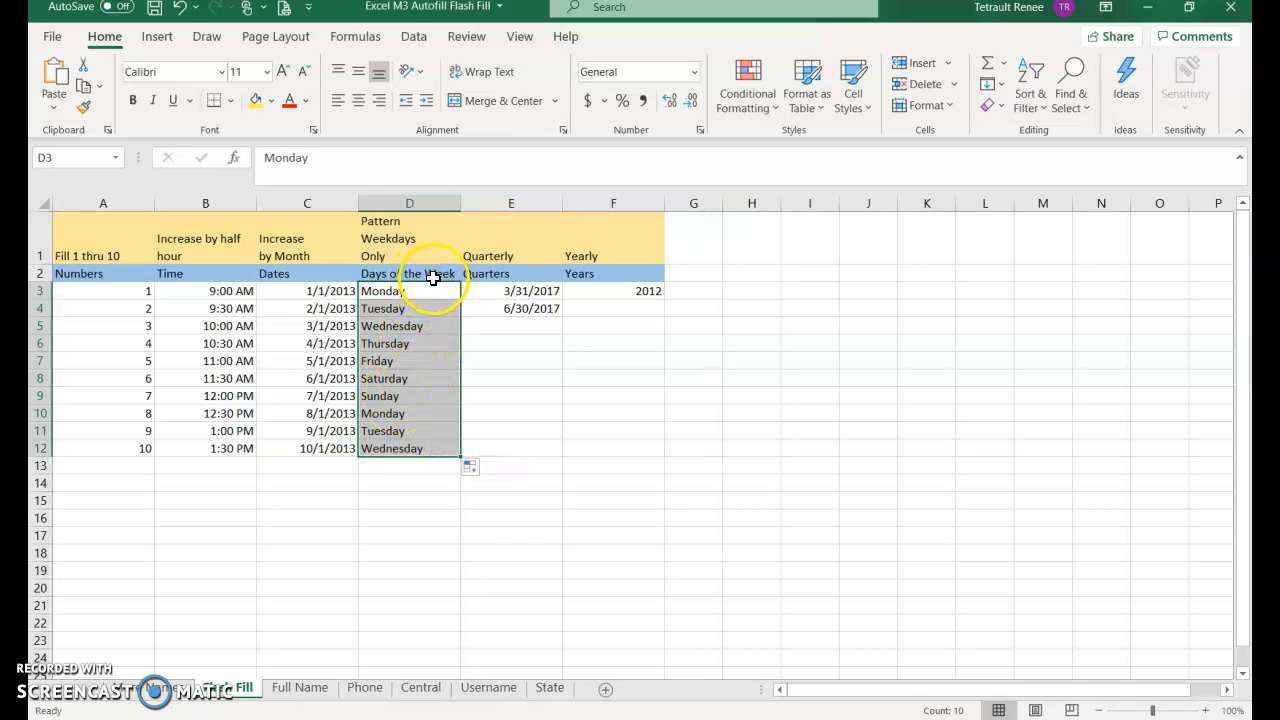
left_click(471, 470)
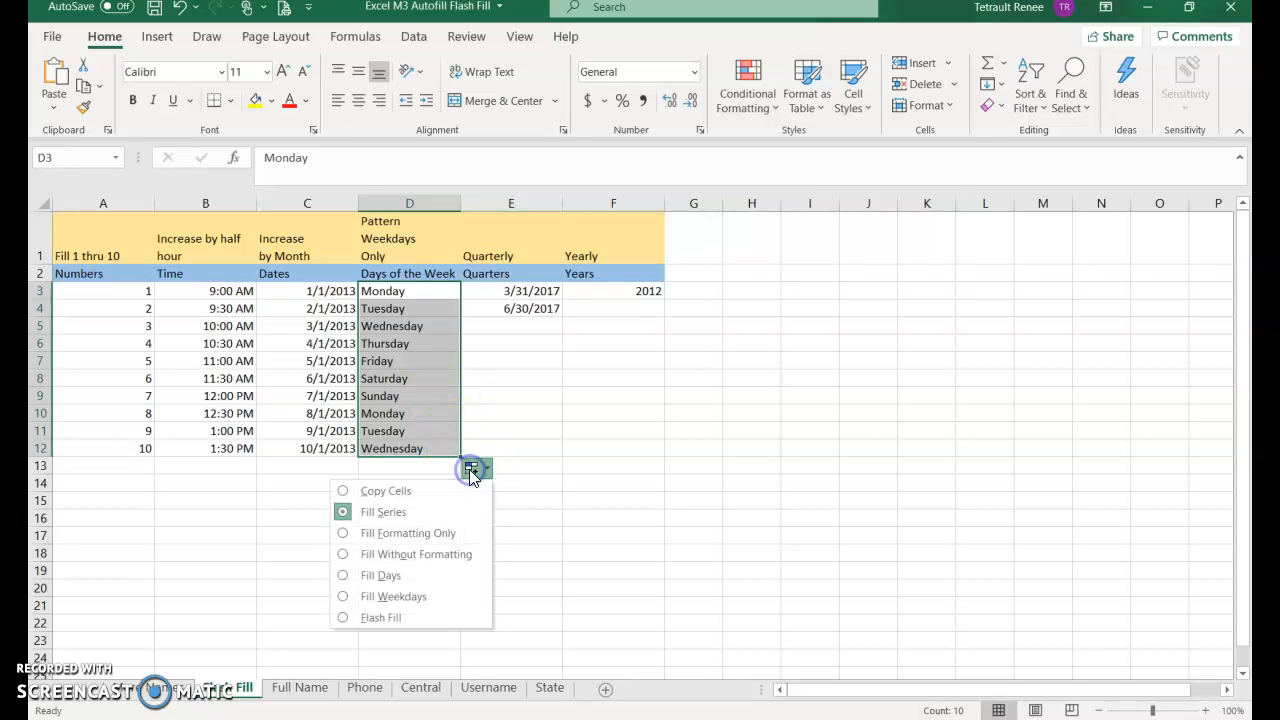
left_click(399, 598)
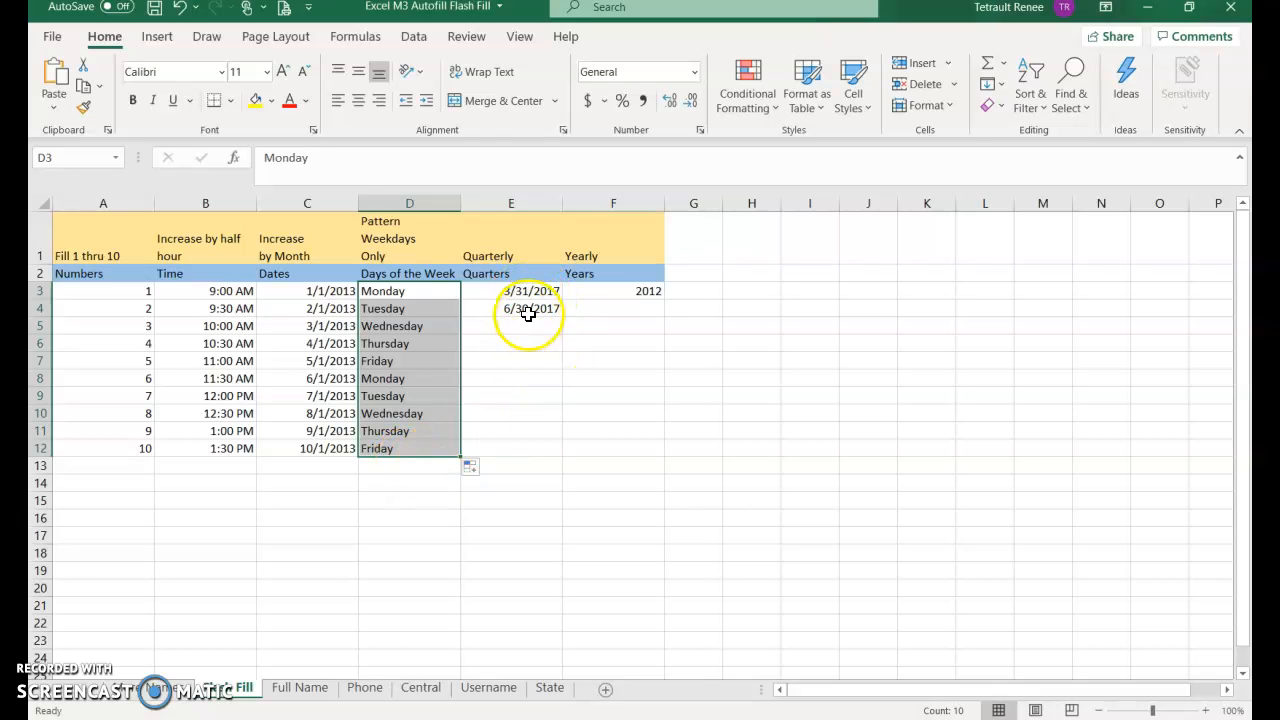
Extend the Quarters column from its two starting dates to row 12 and fill the Years column to row 12 as a series
left_click_drag(521, 291, 540, 316)
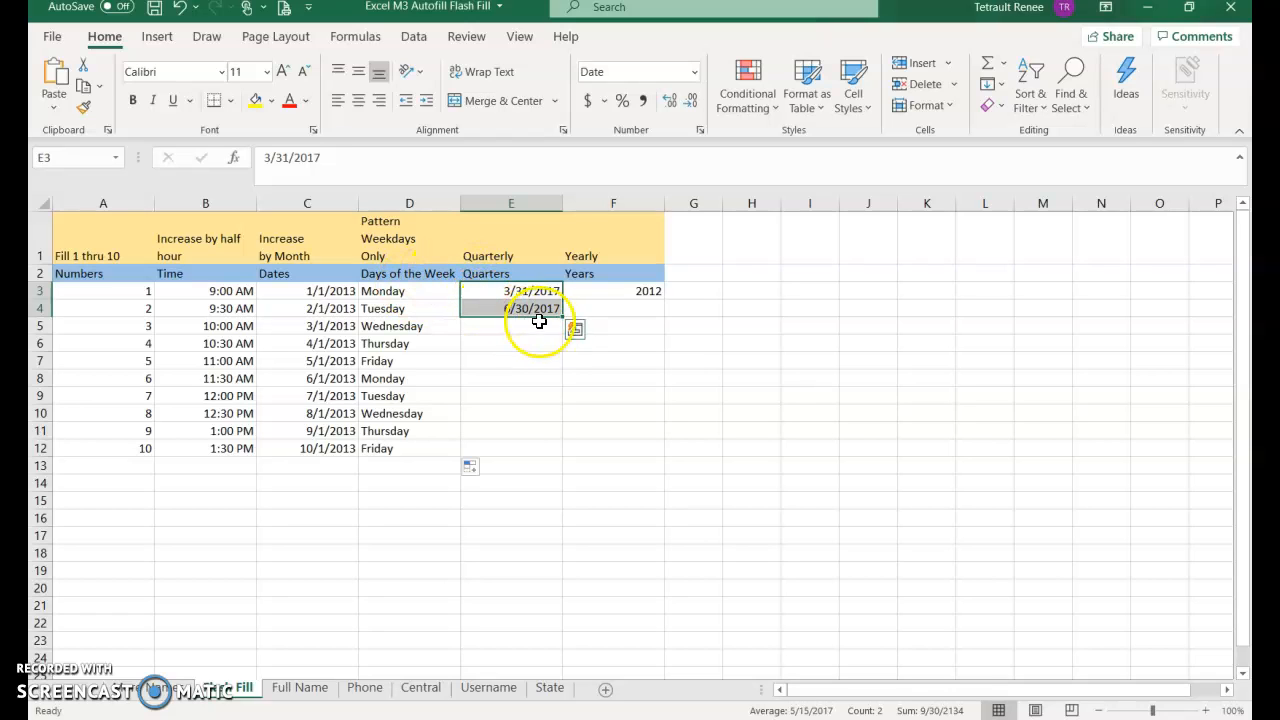
left_click_drag(563, 317, 551, 458)
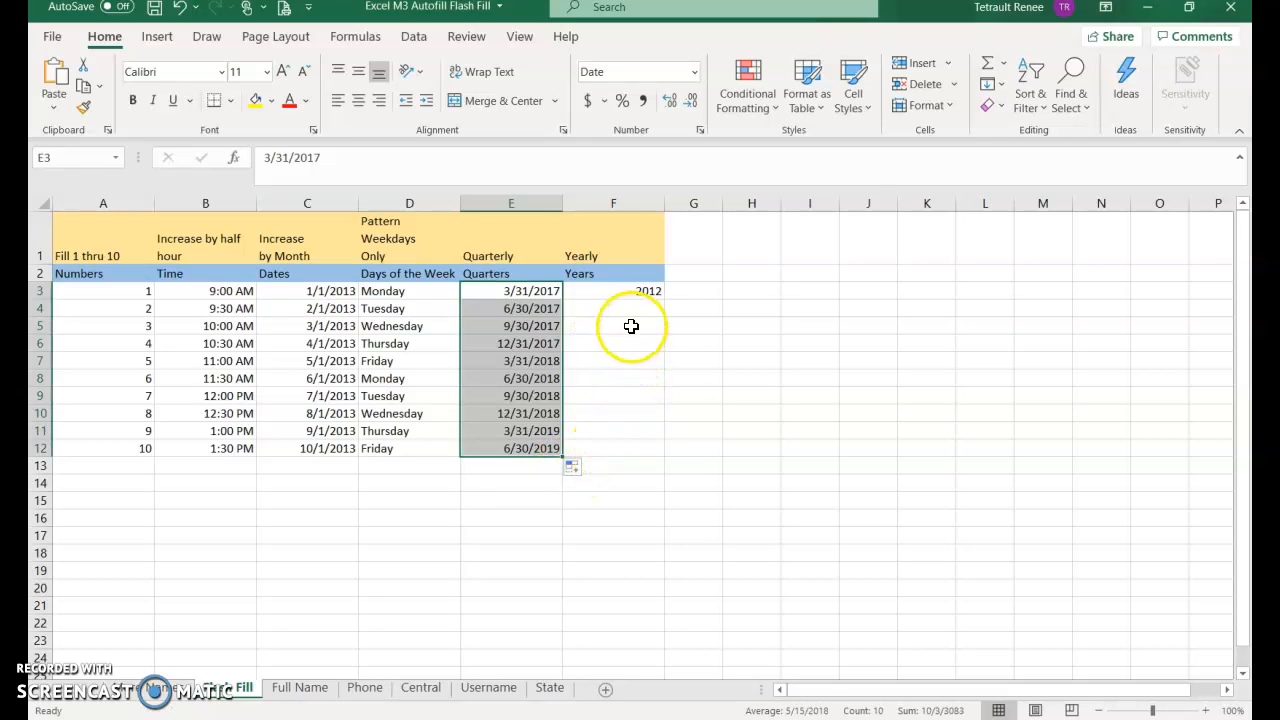
left_click(640, 292)
left_click_drag(663, 300, 643, 455)
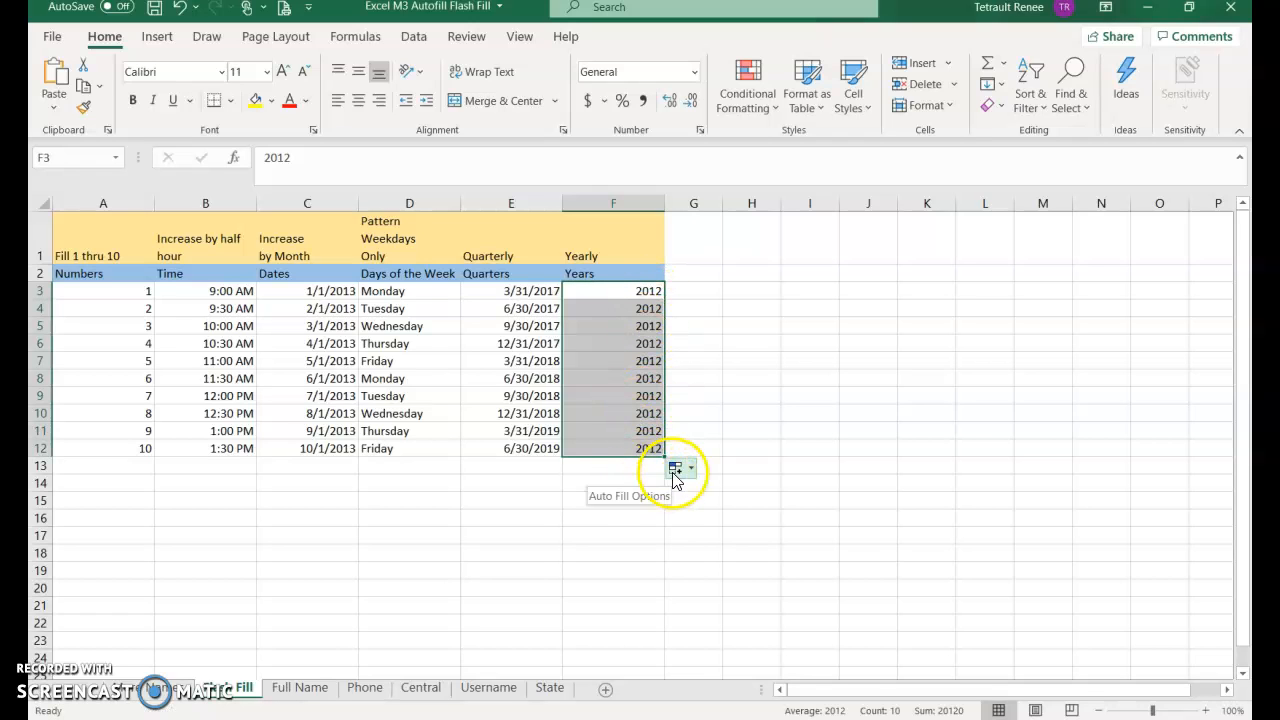
left_click(676, 470)
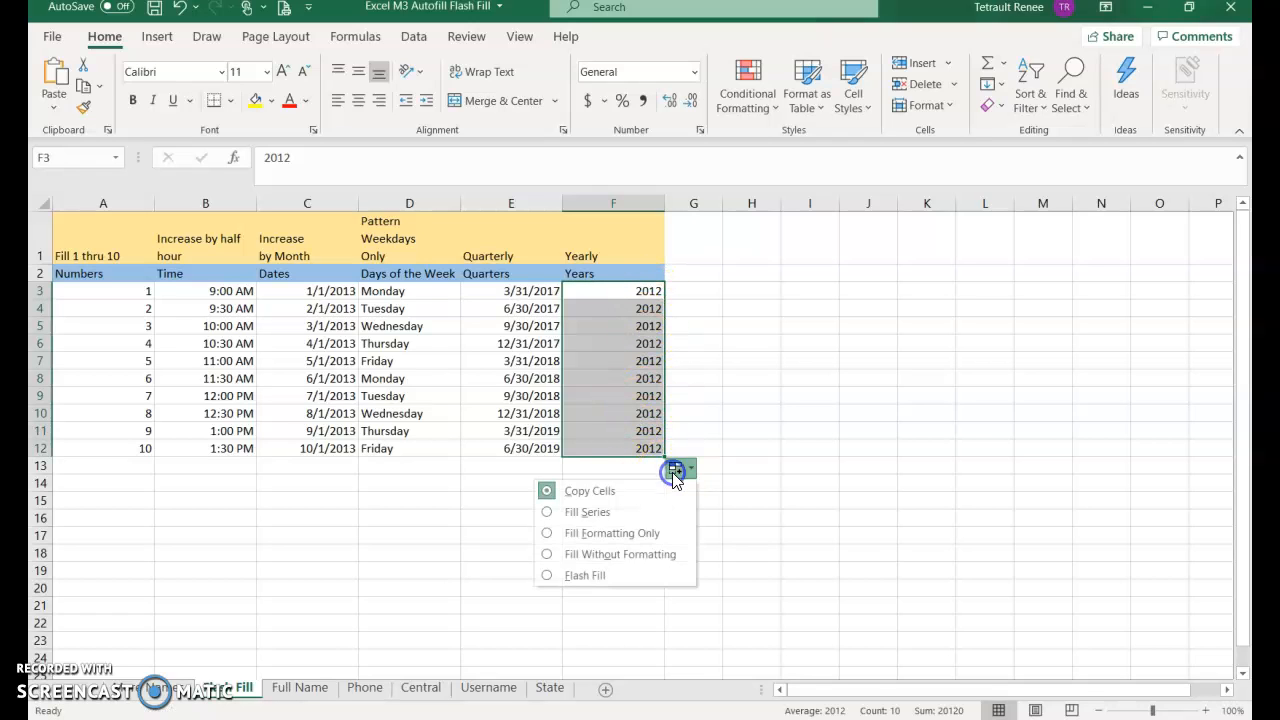
left_click(577, 514)
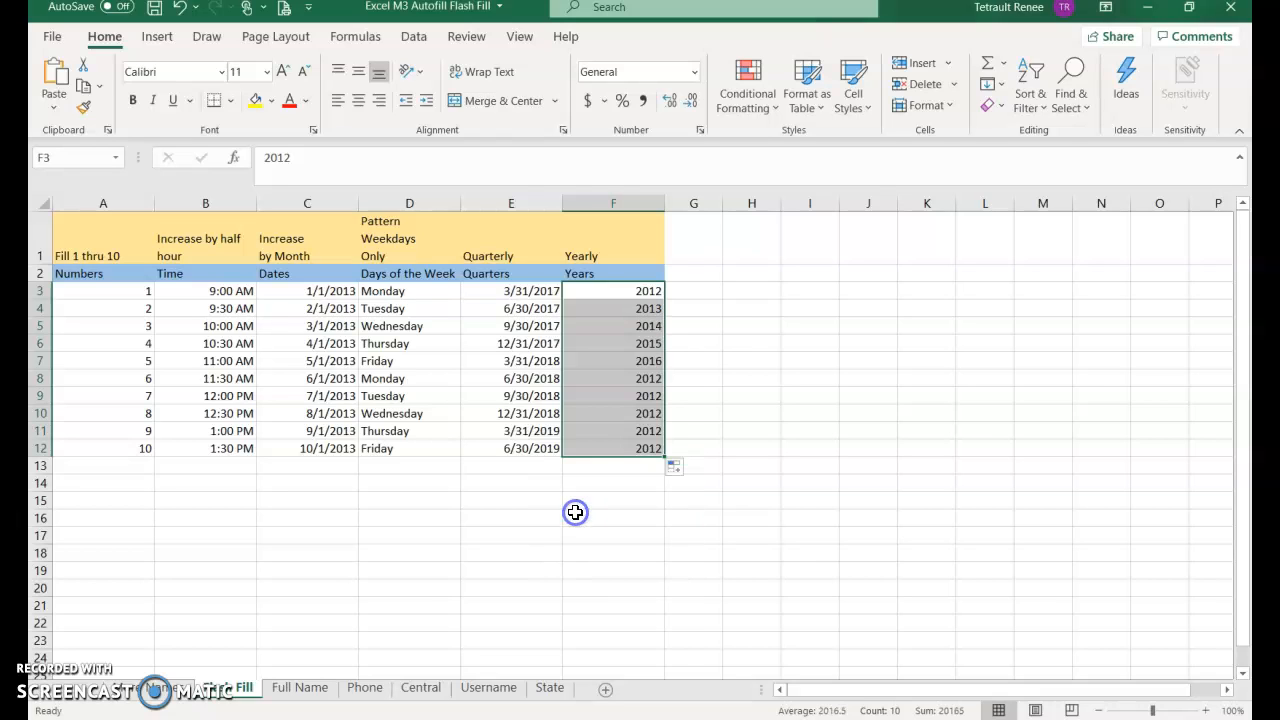
left_click(626, 490)
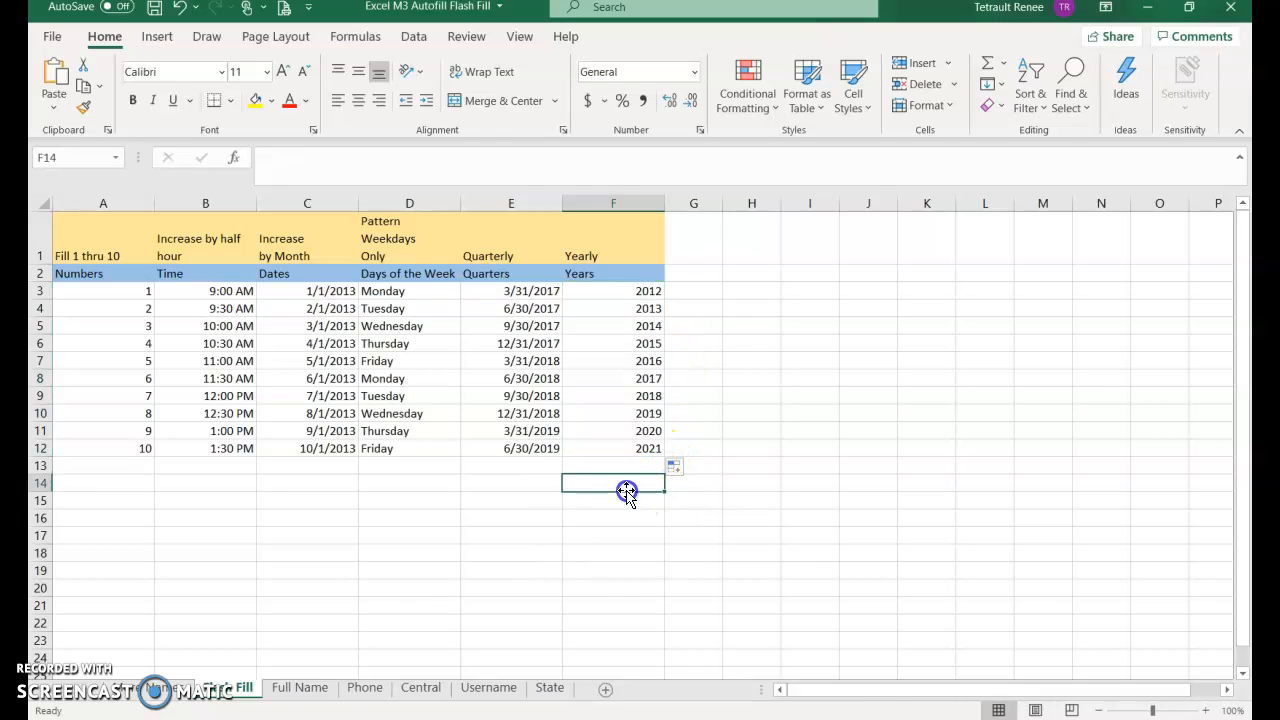
On the Full Name sheet, enter correctly spelled first-middle-last names for the first two people and Flash Fill the column through D10
left_click(300, 688)
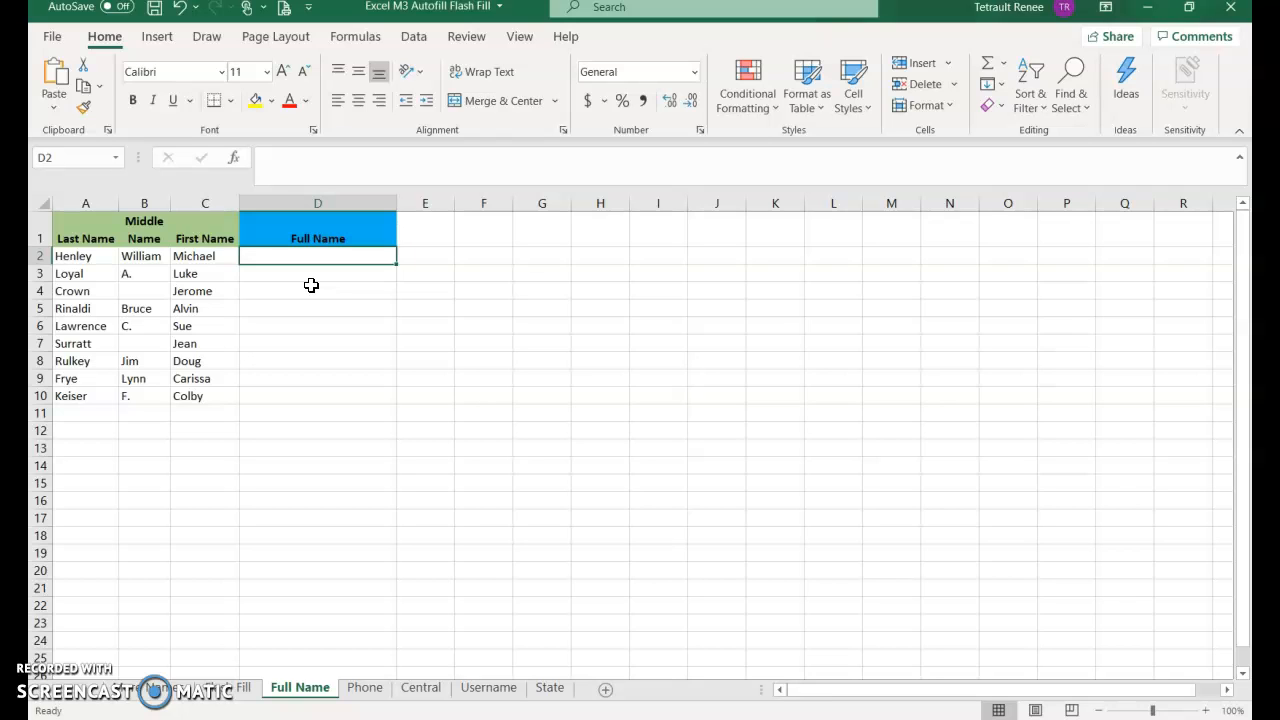
type("Micheal William Henley")
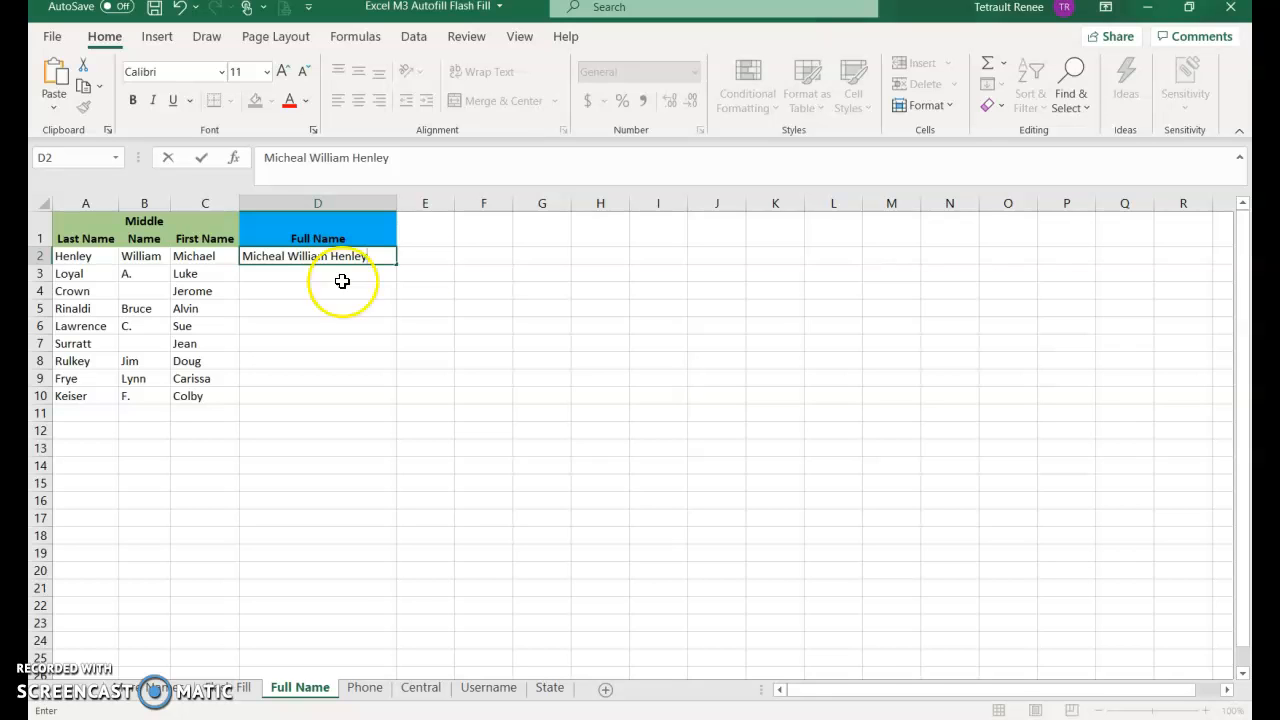
left_click(274, 256)
key("BackSpace")
key("Right")
type("e")
left_click(347, 256)
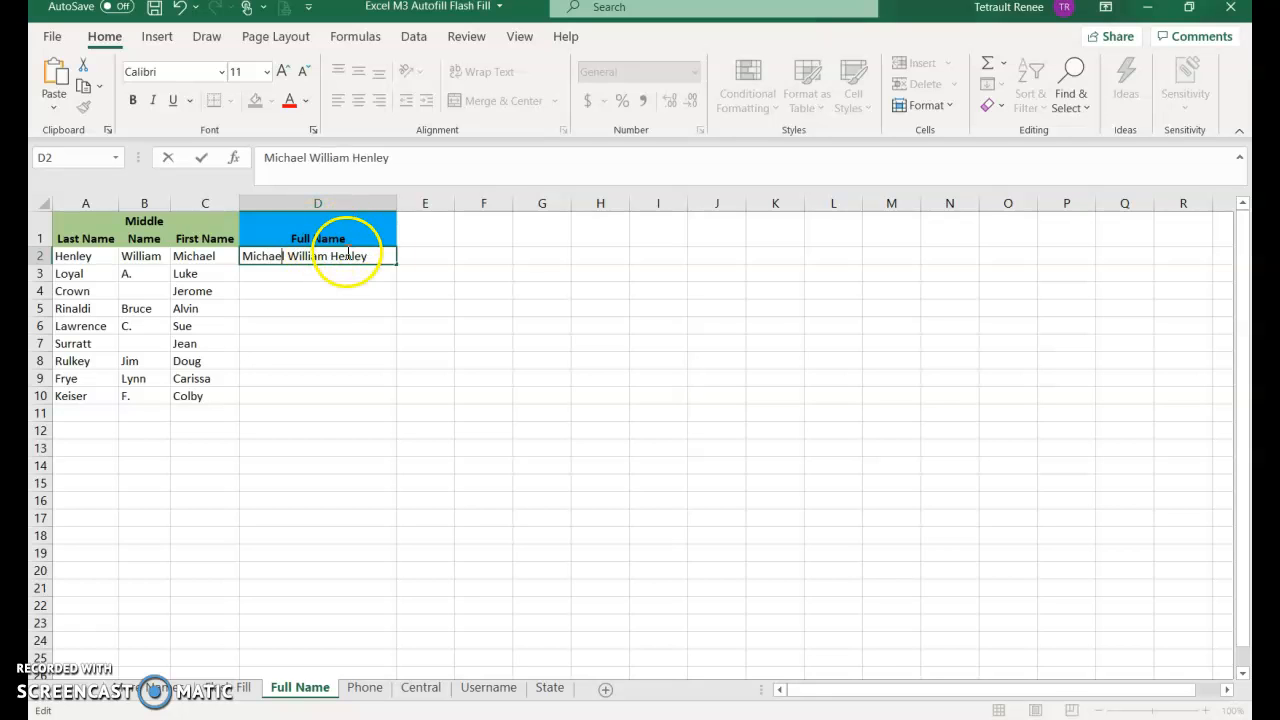
key("Return")
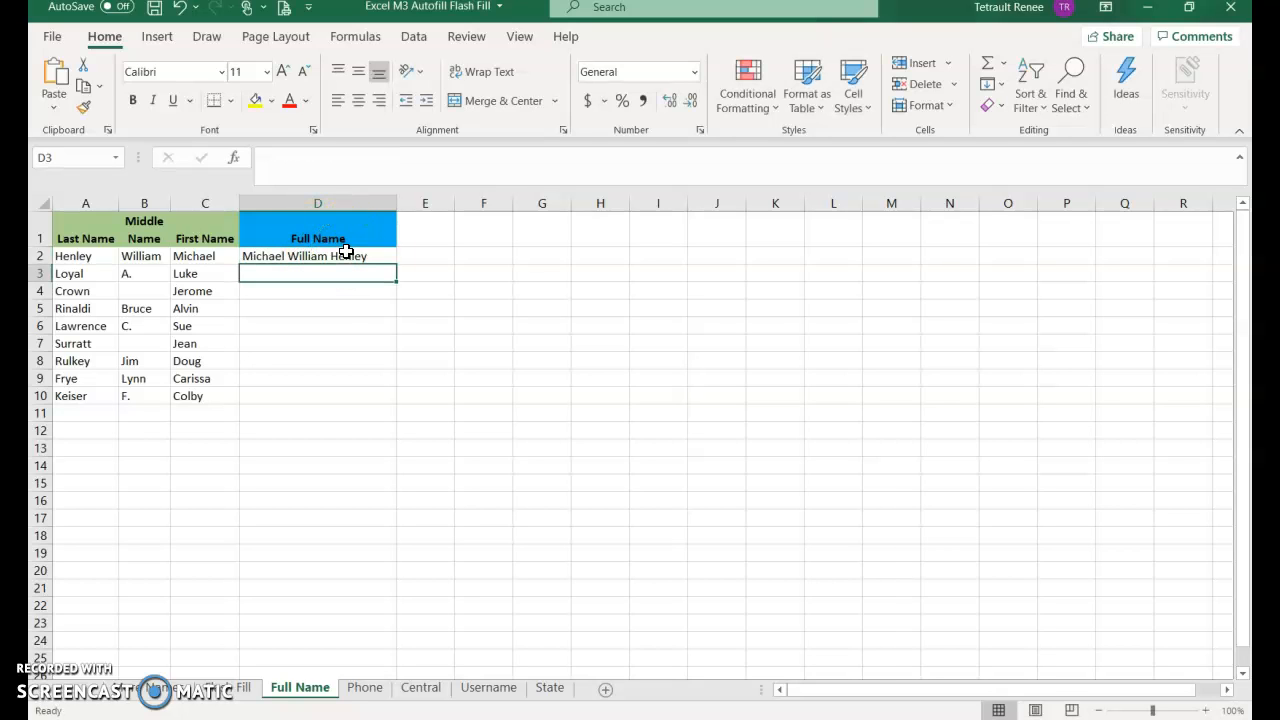
type("Luke A. Loyal")
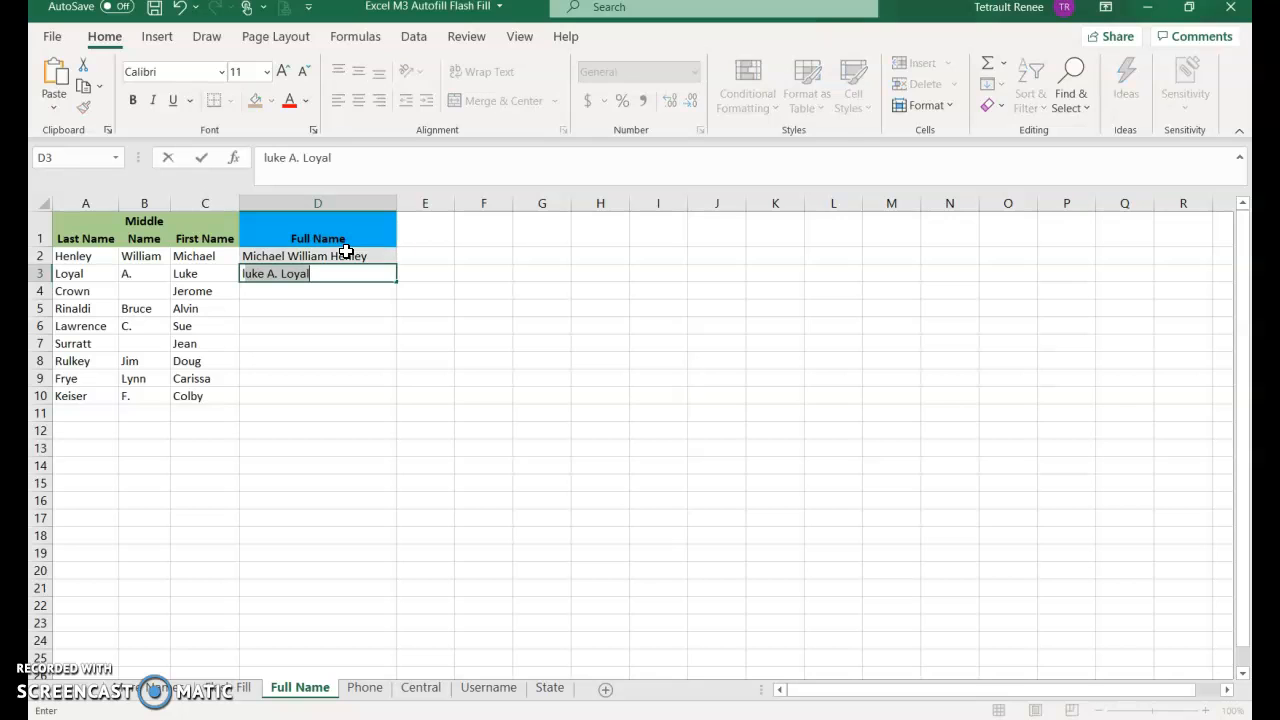
key("Return")
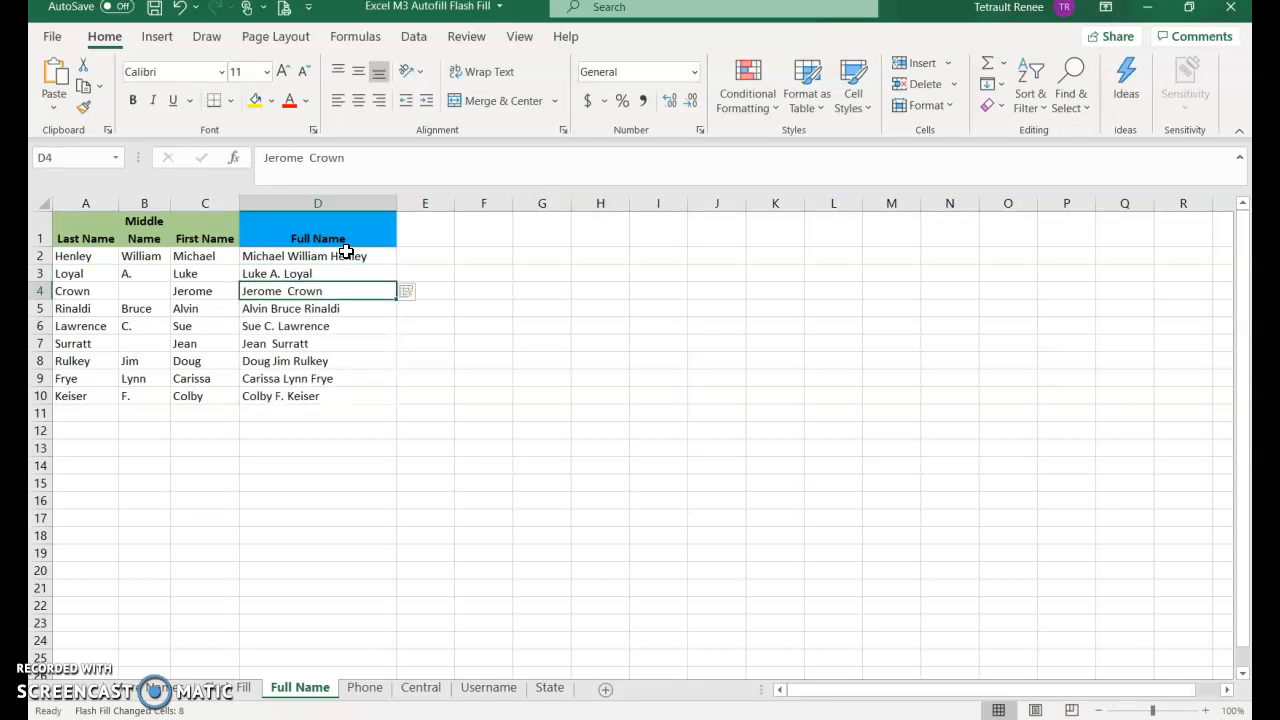
On the Phone sheet, enter the first two phone numbers with parentheses and a dash in B2 and B3, and Flash Fill through B10
left_click(364, 688)
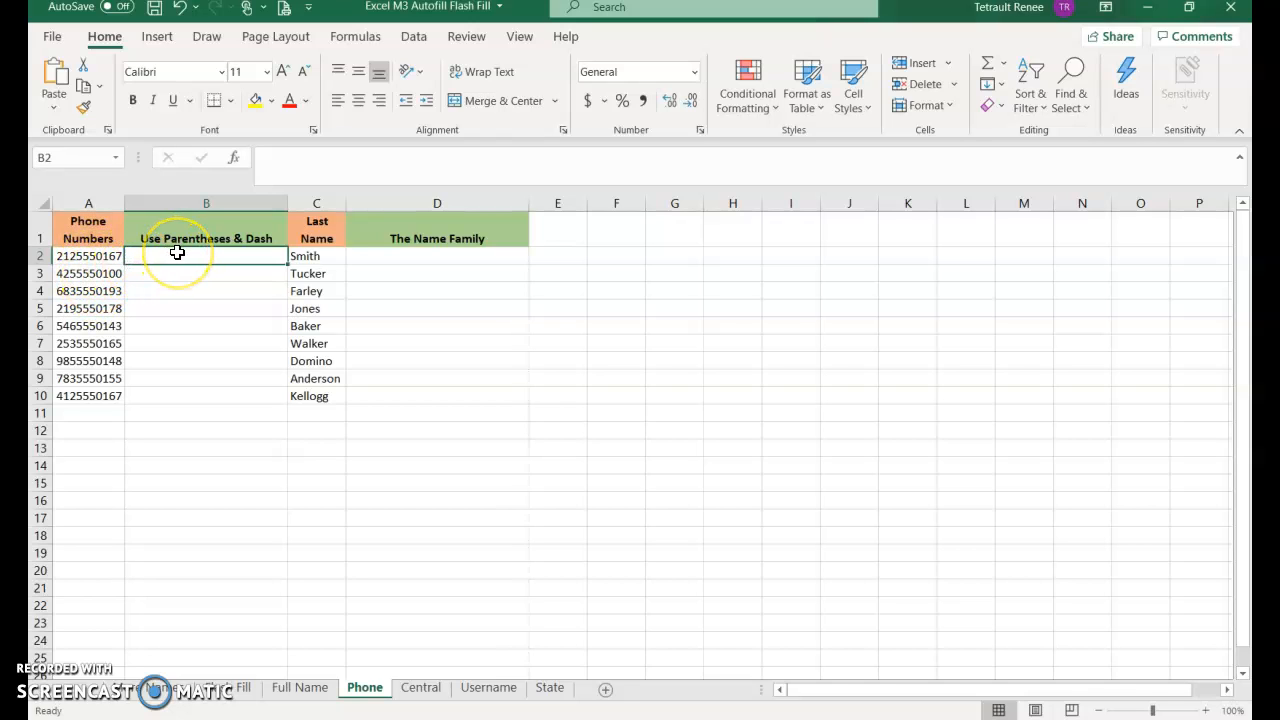
type("(212) 555-0167")
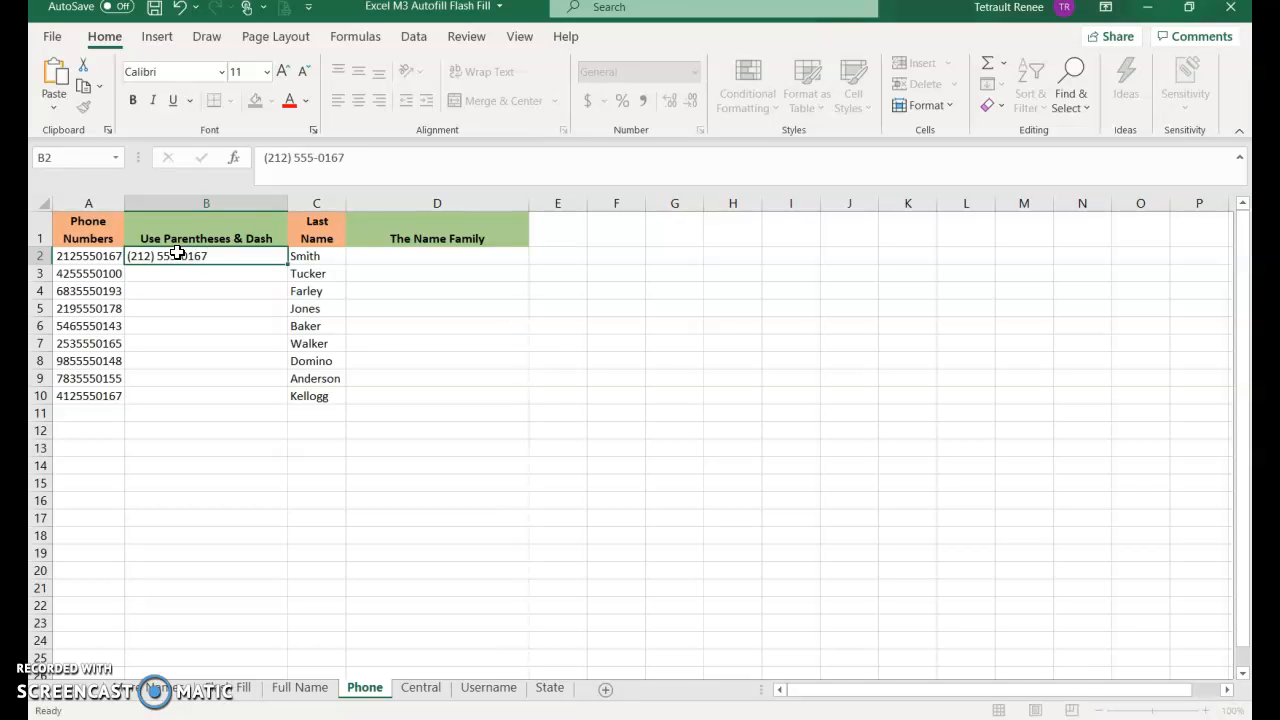
key("Return")
type("(425) 555-0100")
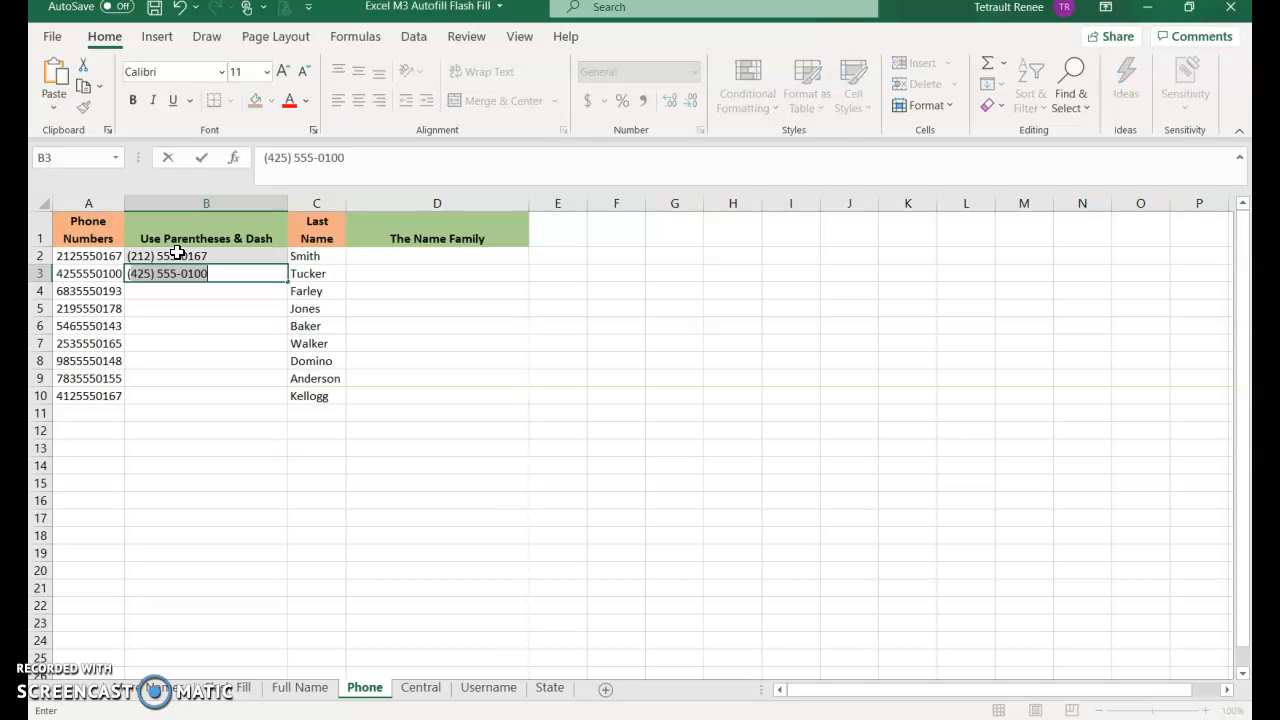
key("Return")
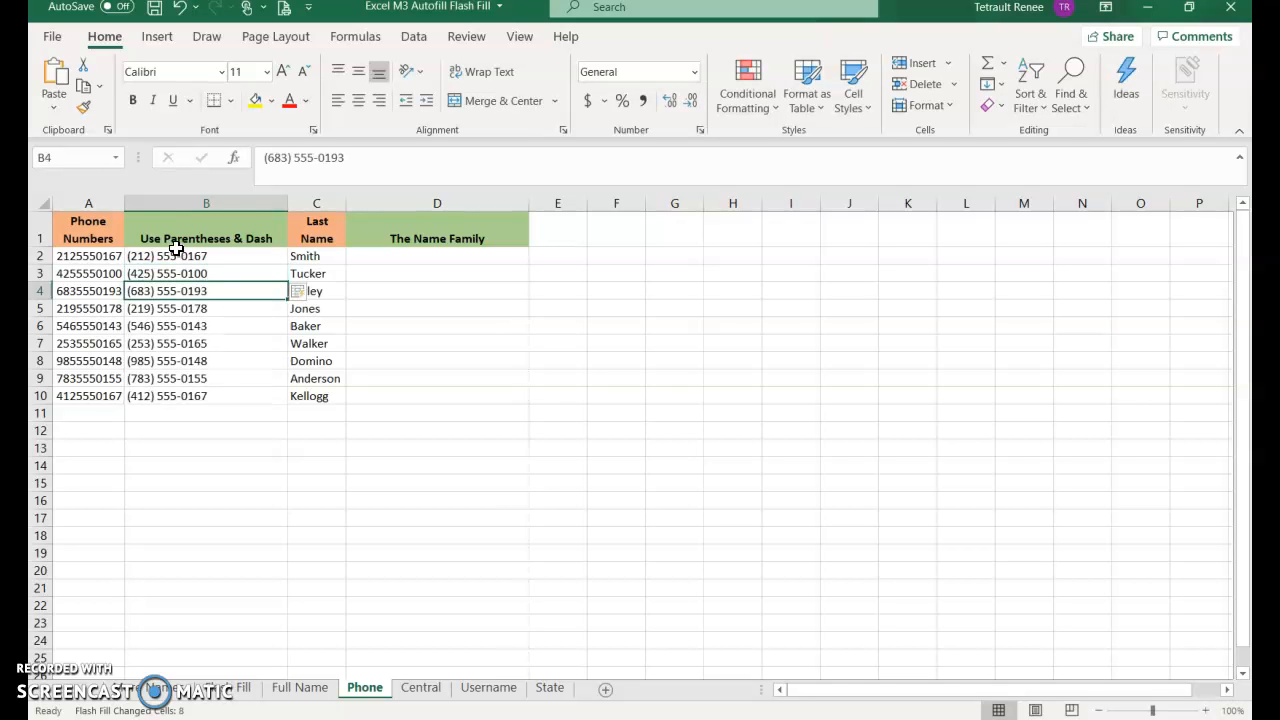
Enter "The [last name] Family" for the first two surnames in D2 and D3, and Flash Fill the column through D10
left_click(435, 259)
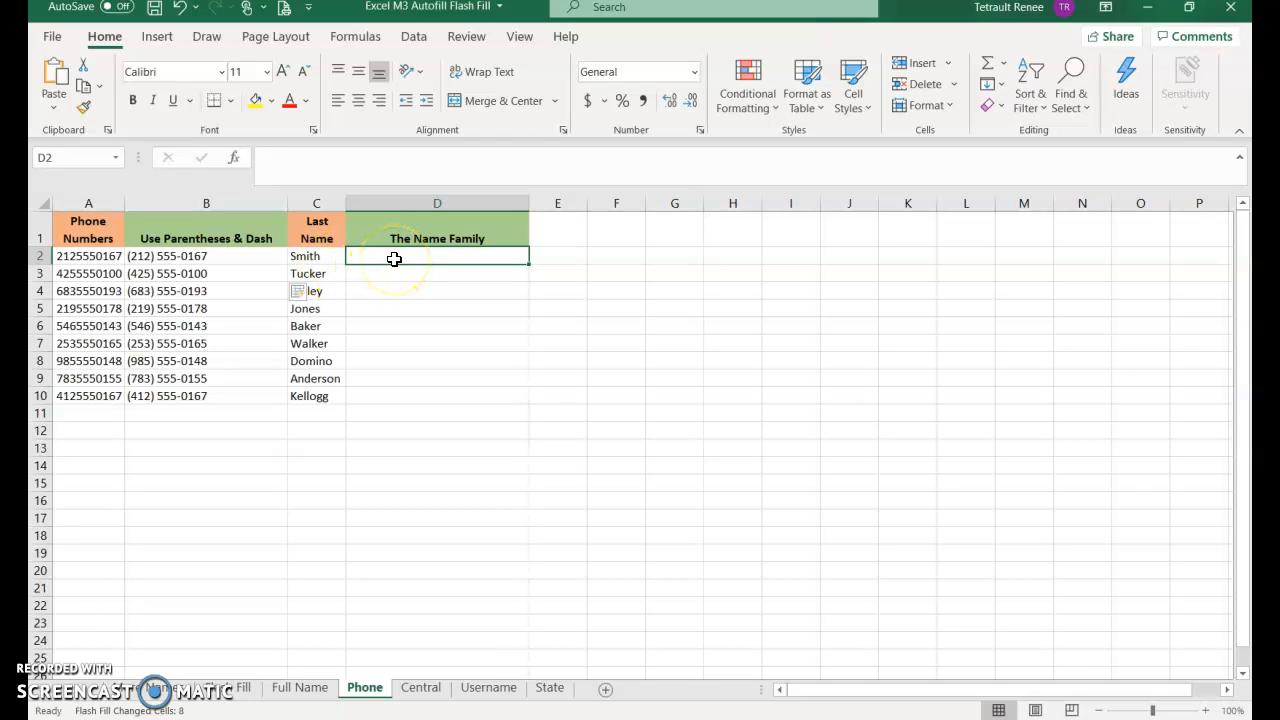
type("The Smith Family")
key("Return")
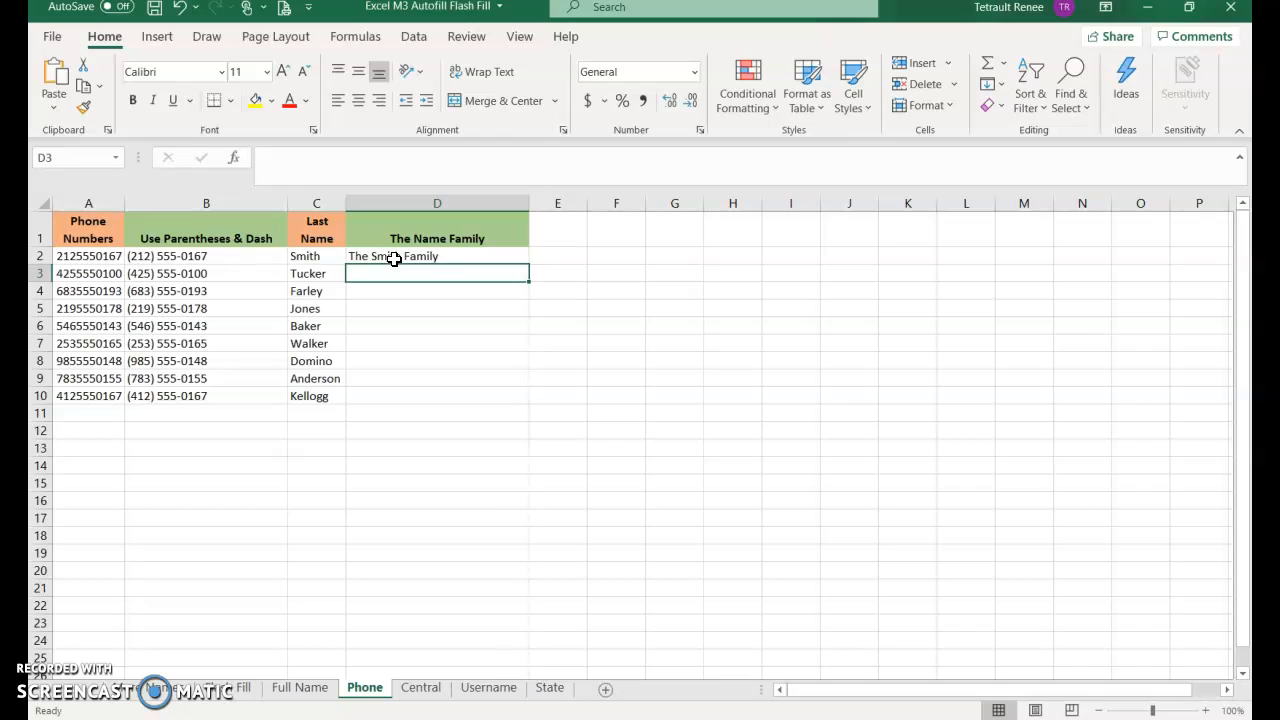
type("T")
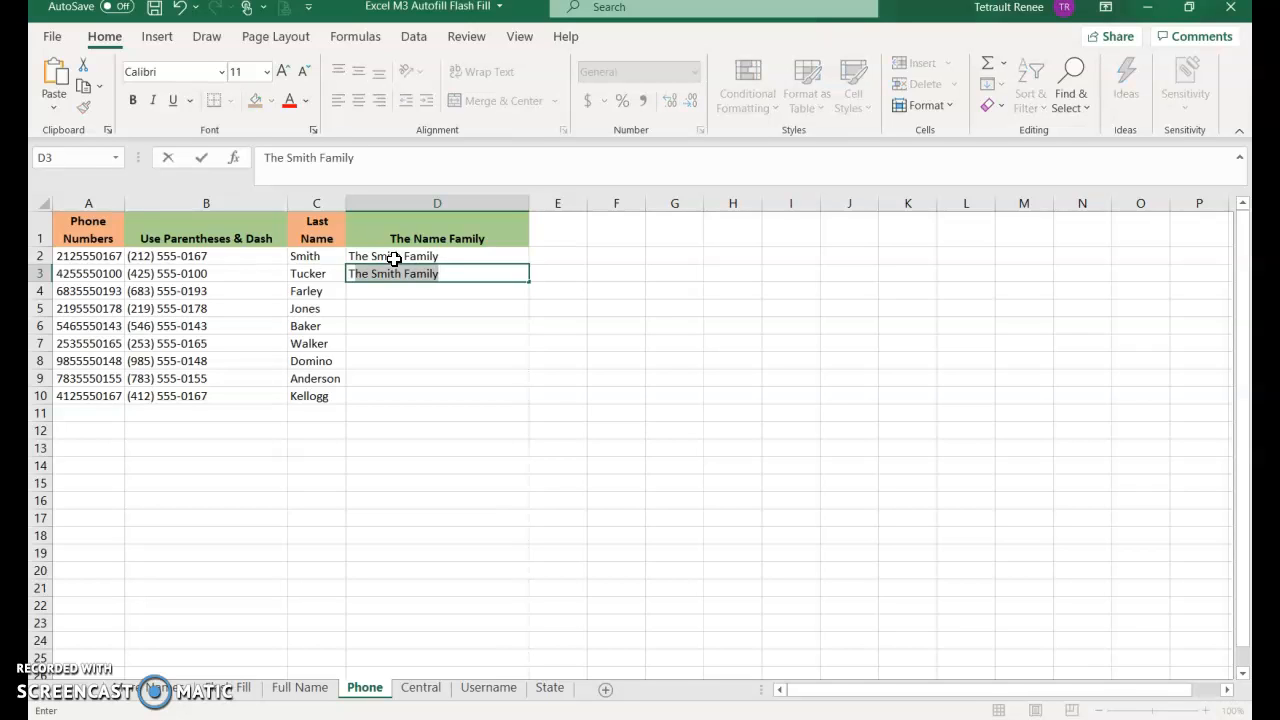
type("he tucker Family")
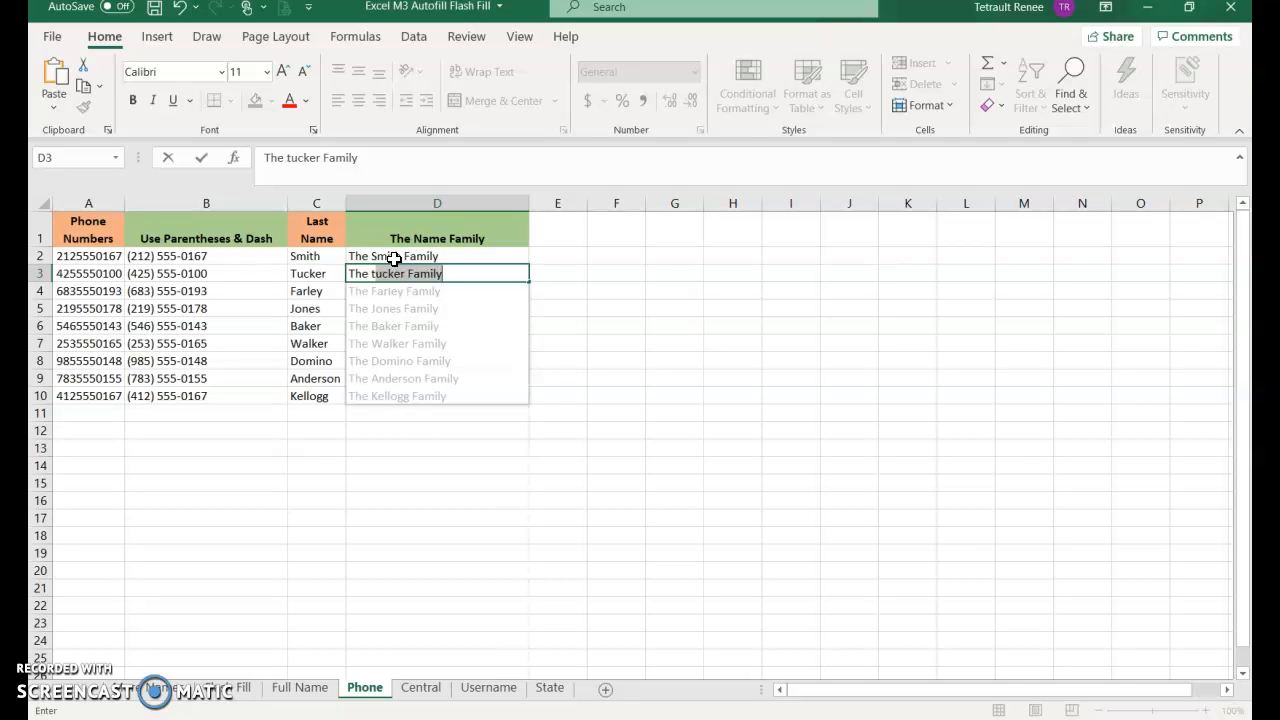
key("Return")
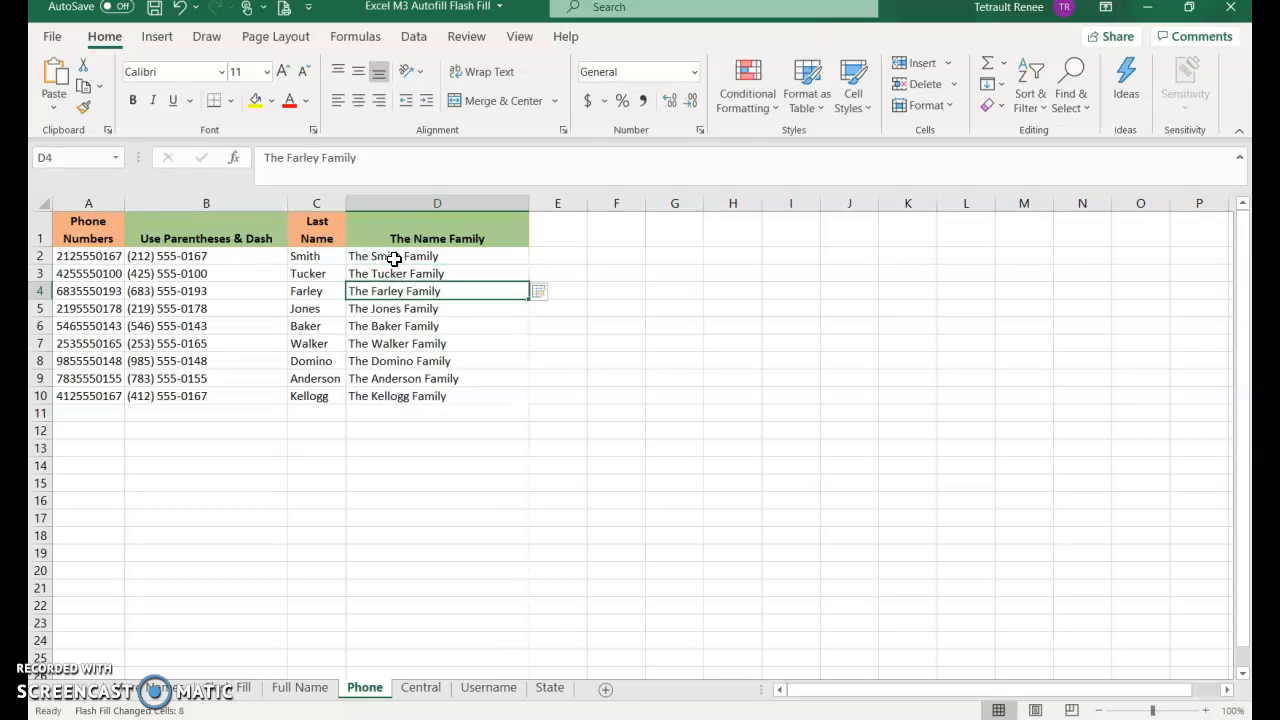
On the Central sheet, enter 4645 in B2 and 9234 in B3, and Flash Fill the Central # column through B10
left_click(421, 688)
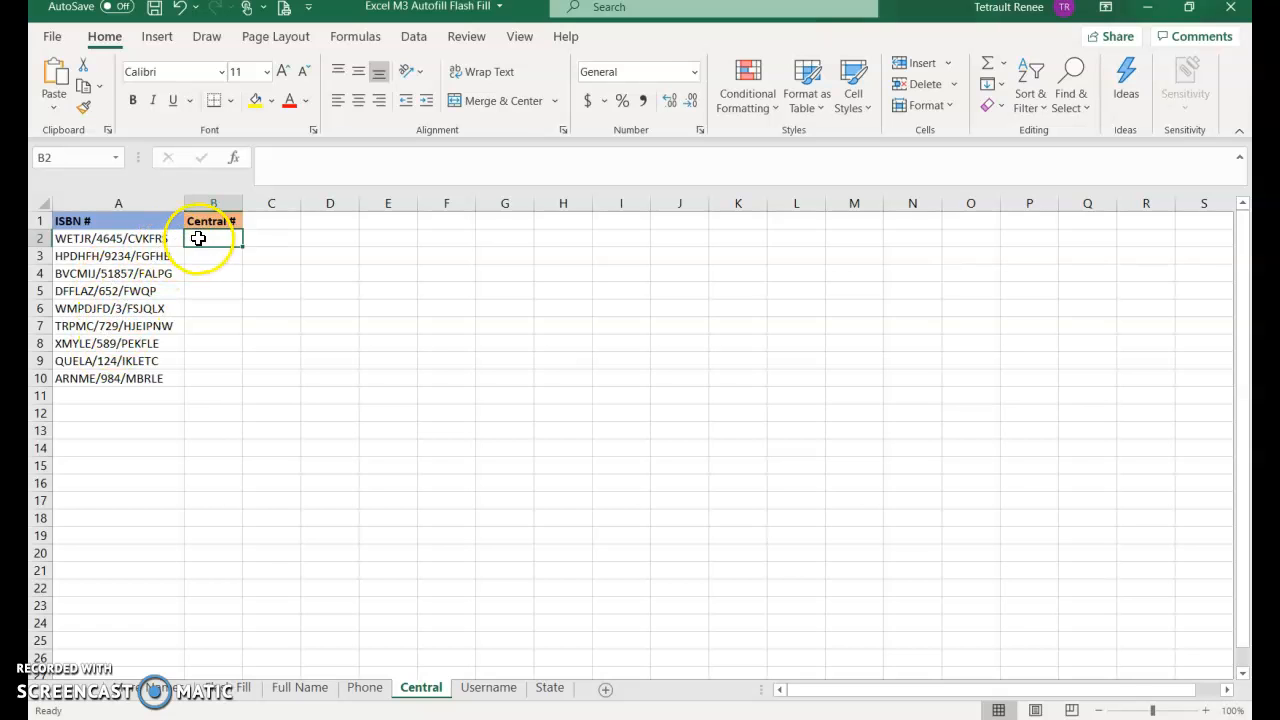
type("4645")
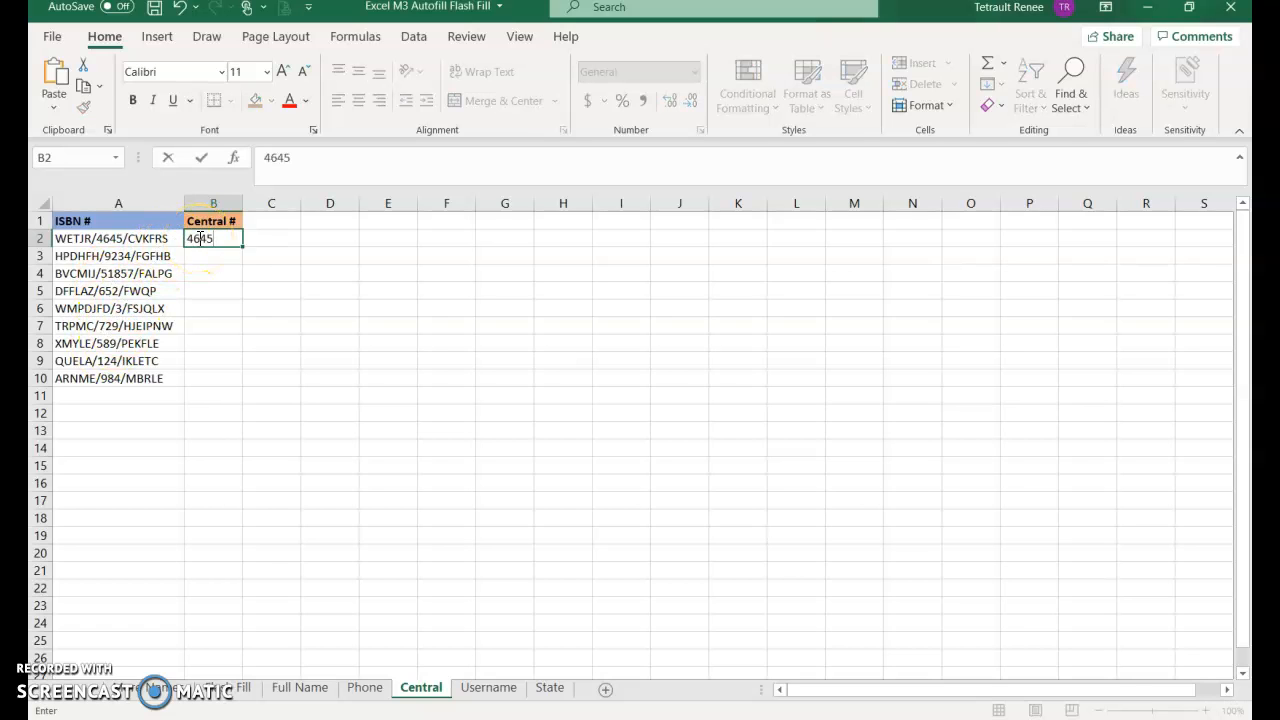
key("Return")
type("9234")
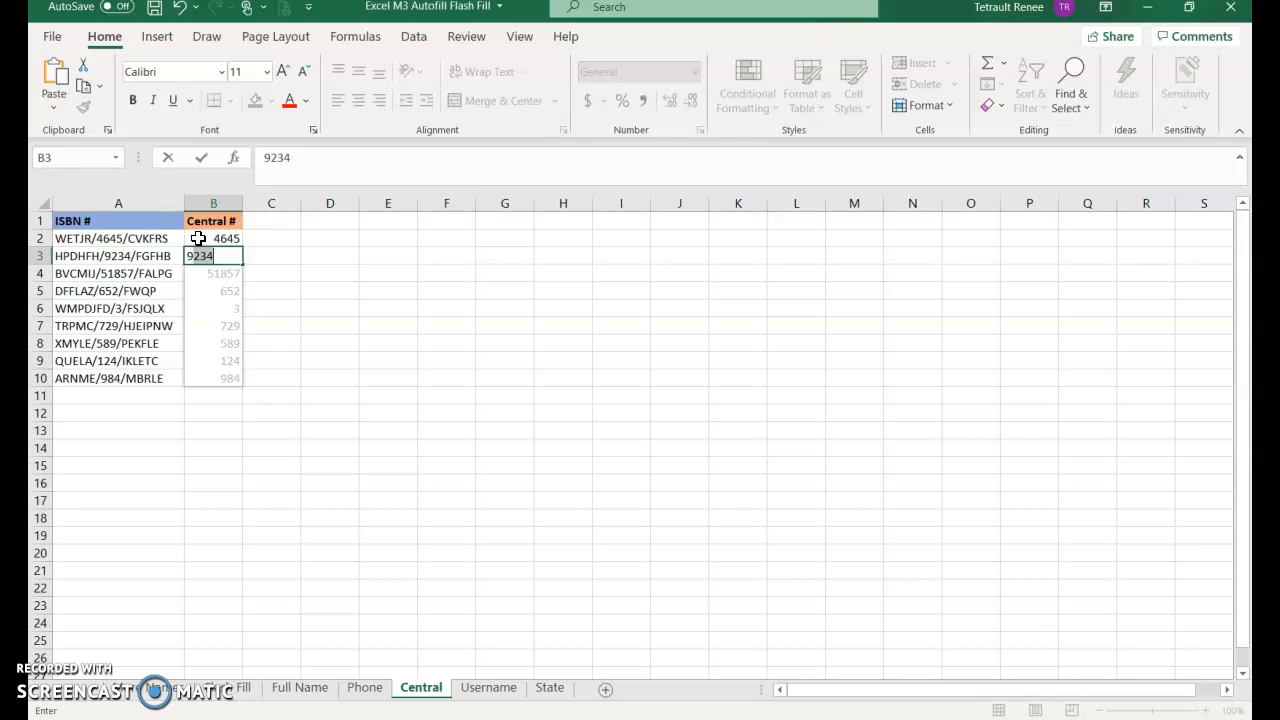
key("Return")
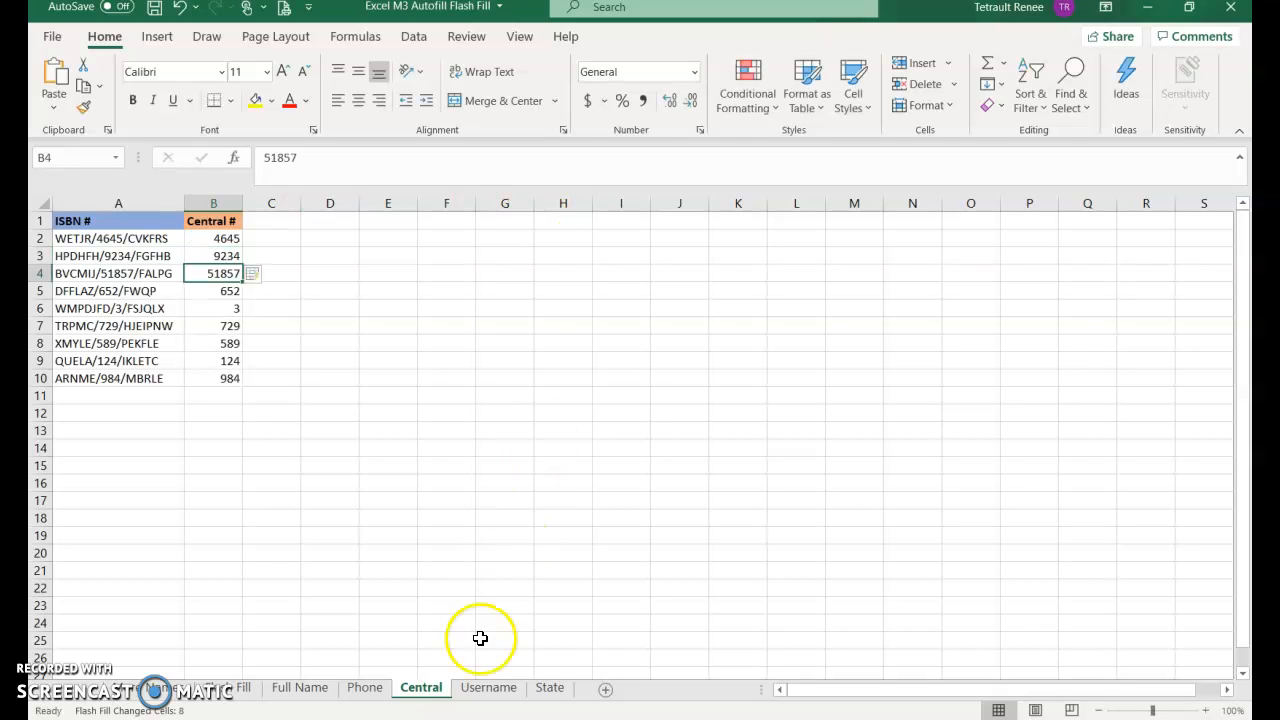
On the Username sheet, enter the part before the @ of the first two emails in B2 and B3, and Flash Fill through B8
left_click(488, 688)
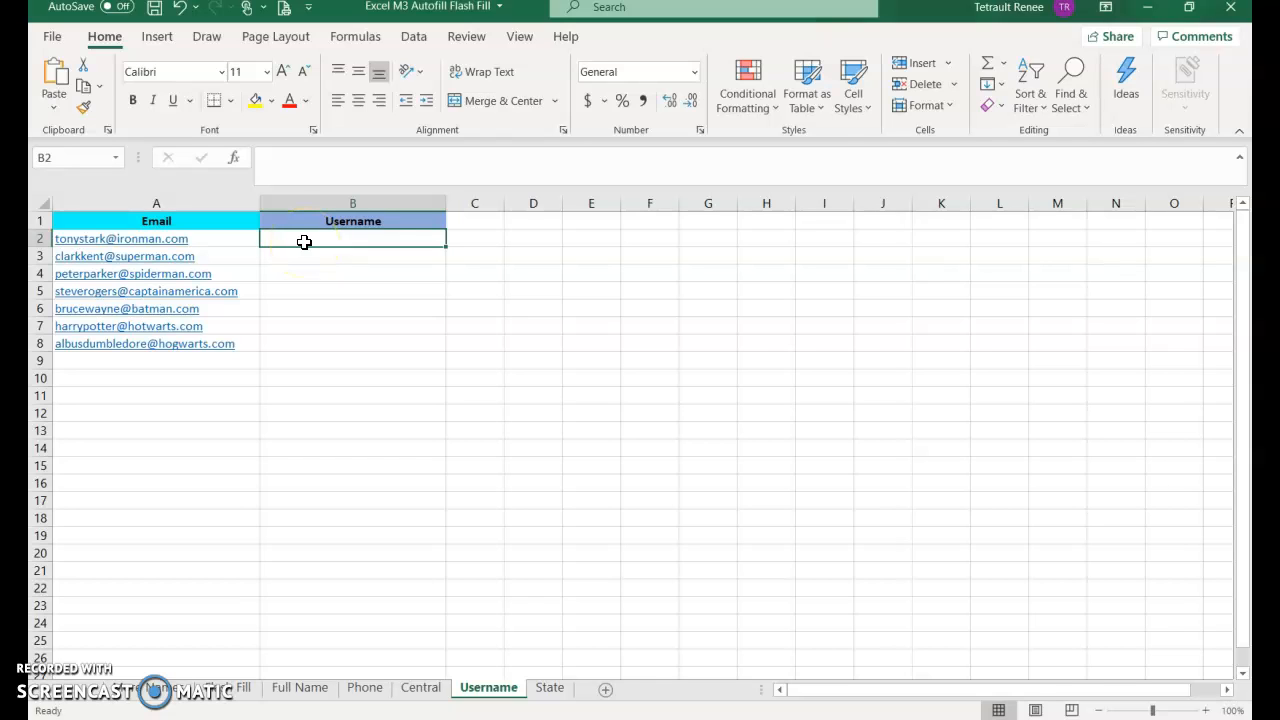
type("tonystark")
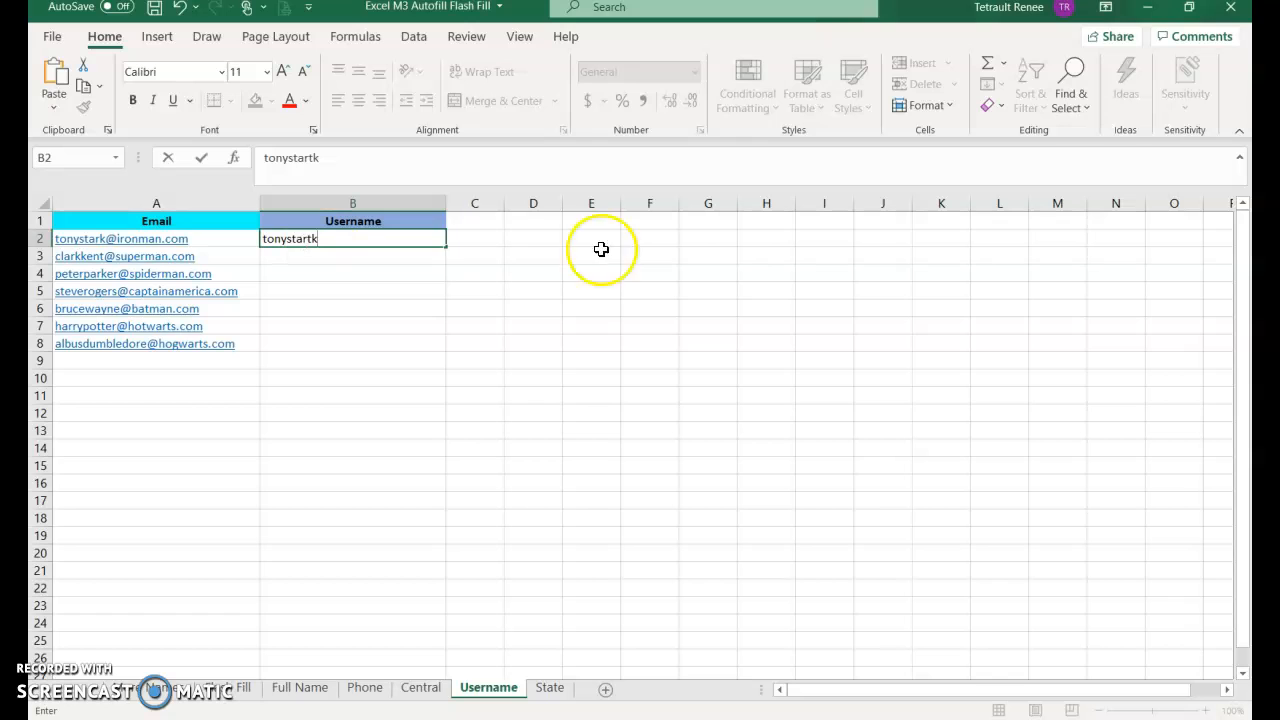
key("Return")
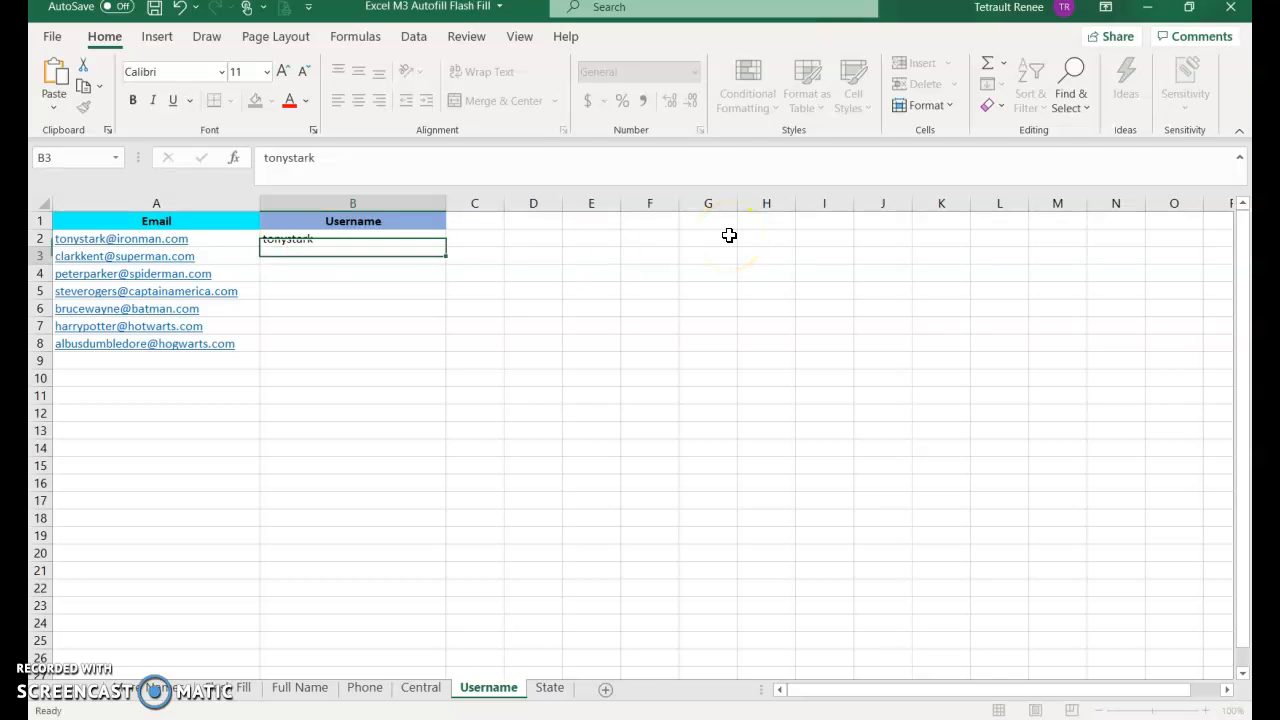
type("clarkkent")
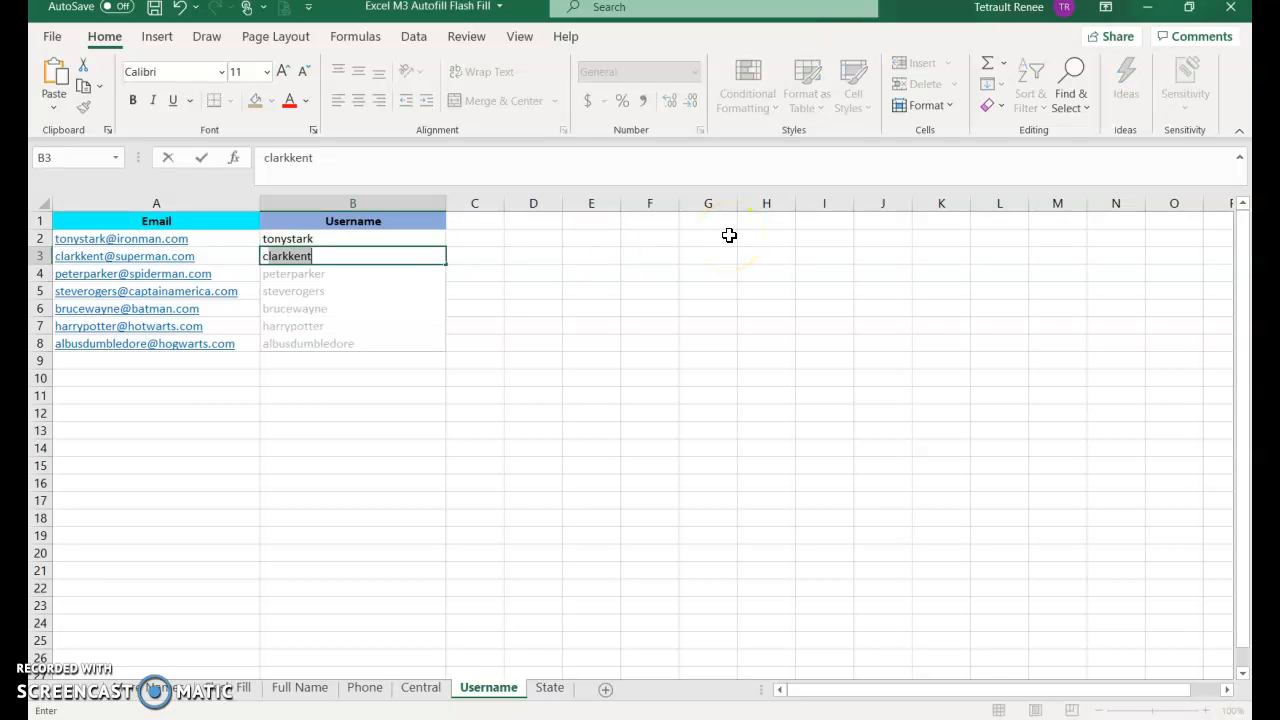
key("Return")
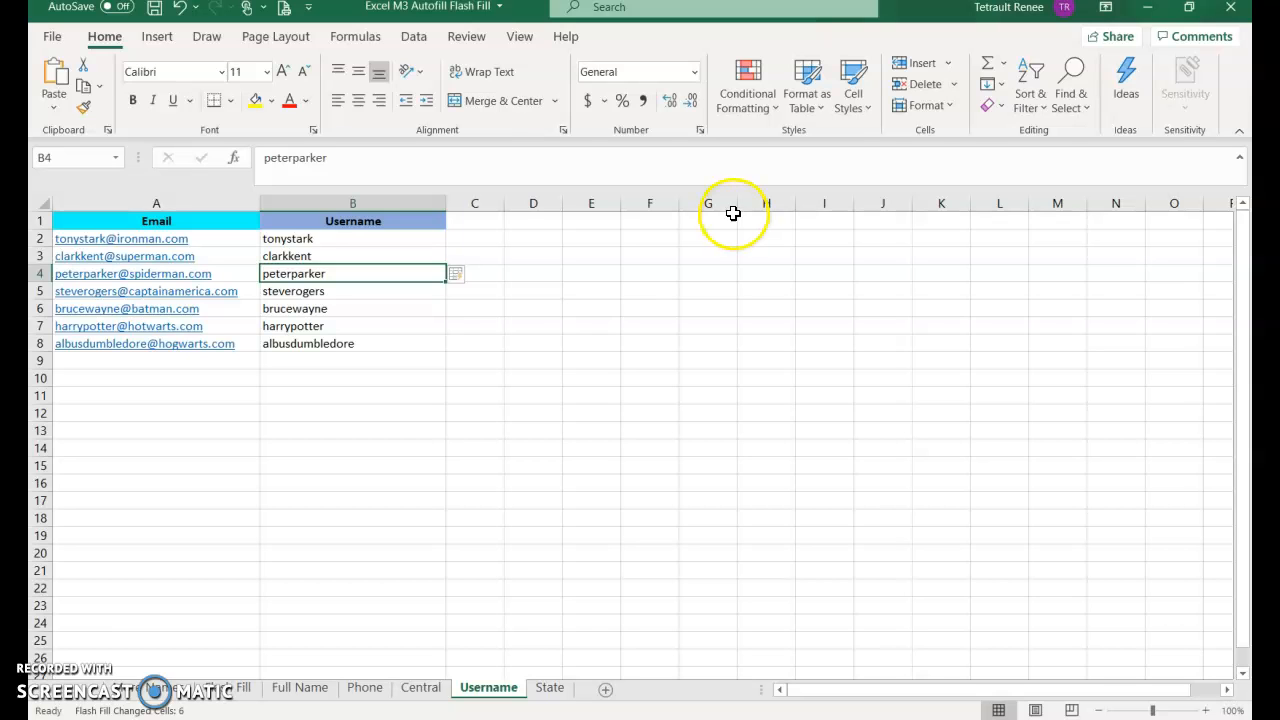
On the State sheet, enter the state codes MI in B2 and KS in B3, and Flash Fill column B through B7
left_click(548, 688)
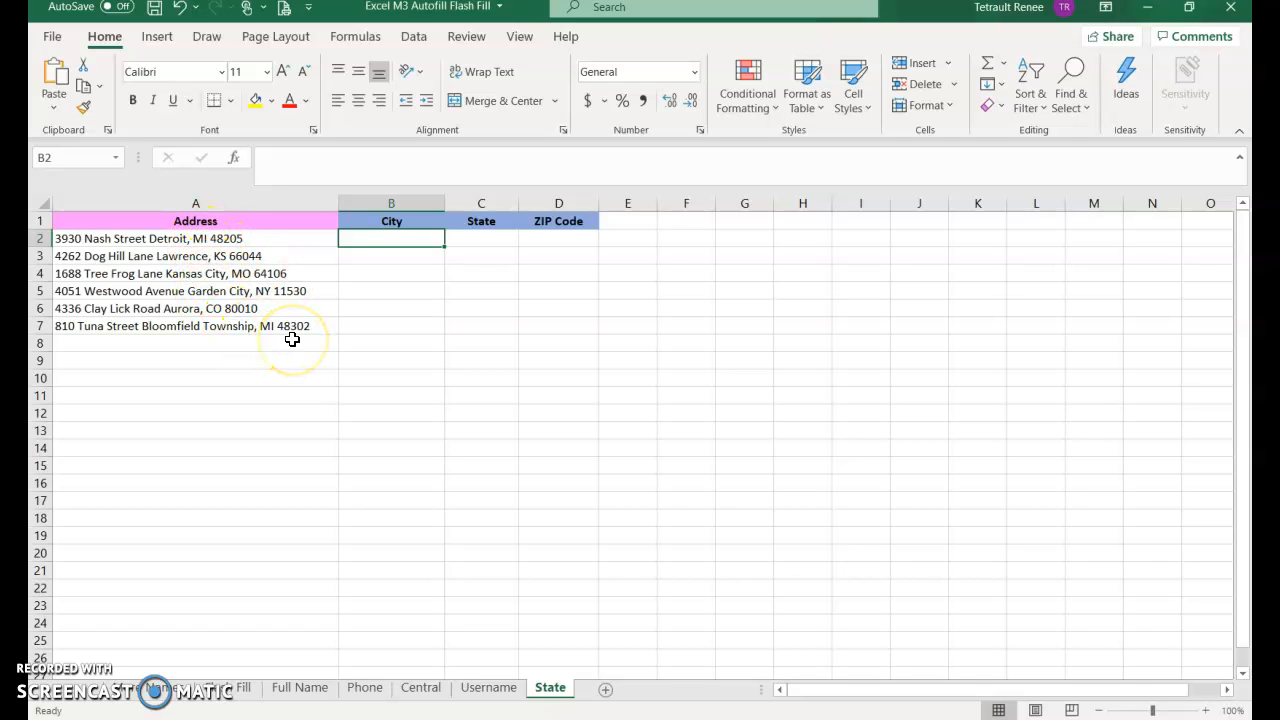
type("MI")
key("Return")
type("kS")
key("Return")
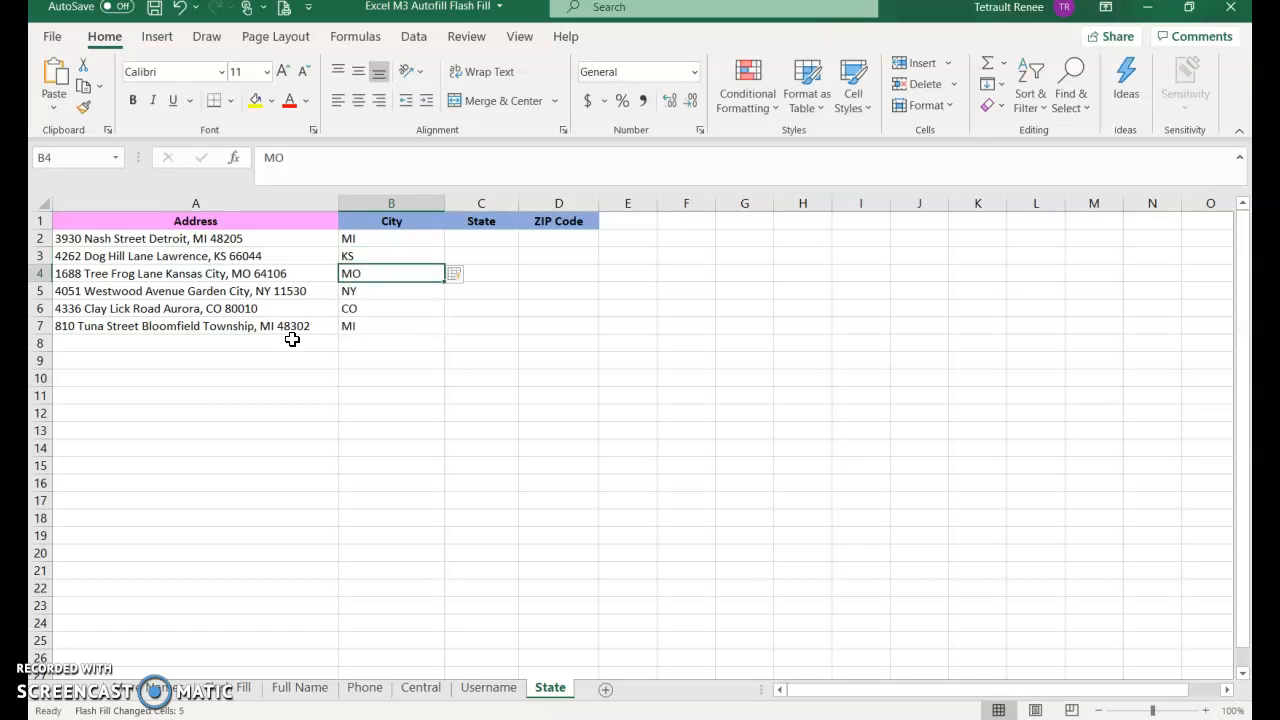
Enter the city names Detroit in C2 and Lawrence in C3, and Flash Fill column C through C7
left_click(453, 237)
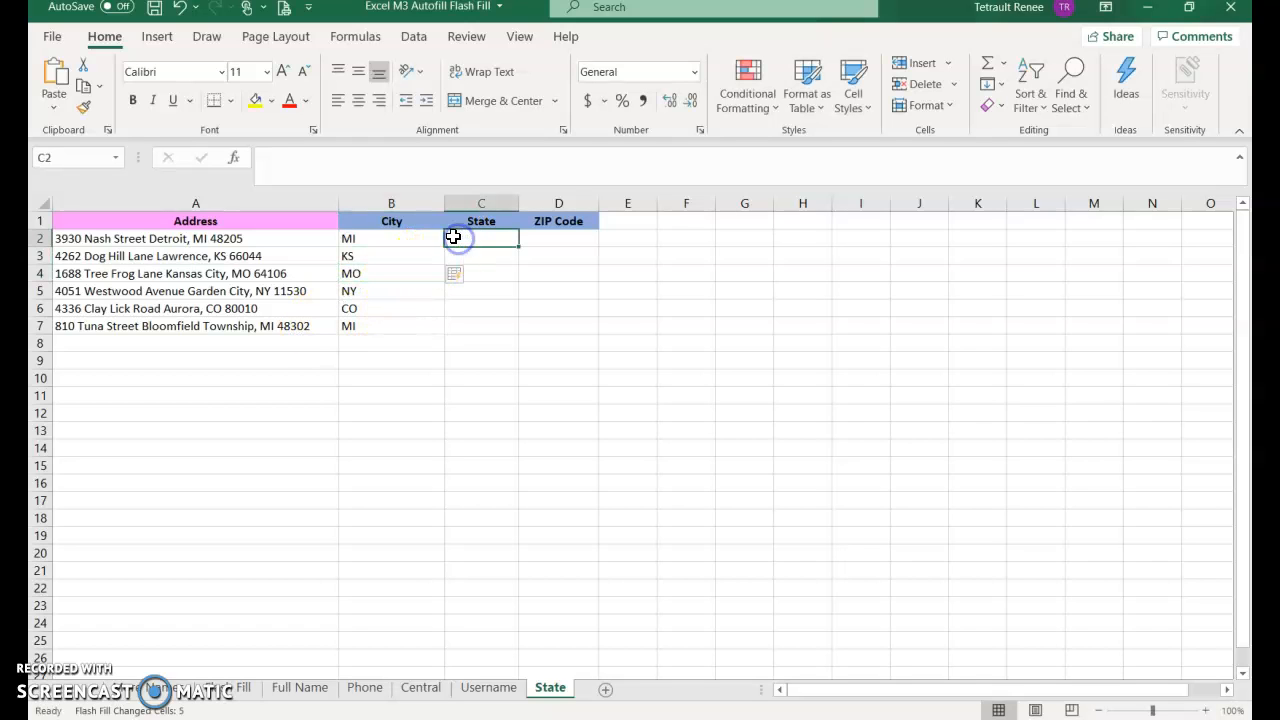
type("Detroit")
key("Return")
type("lawrence")
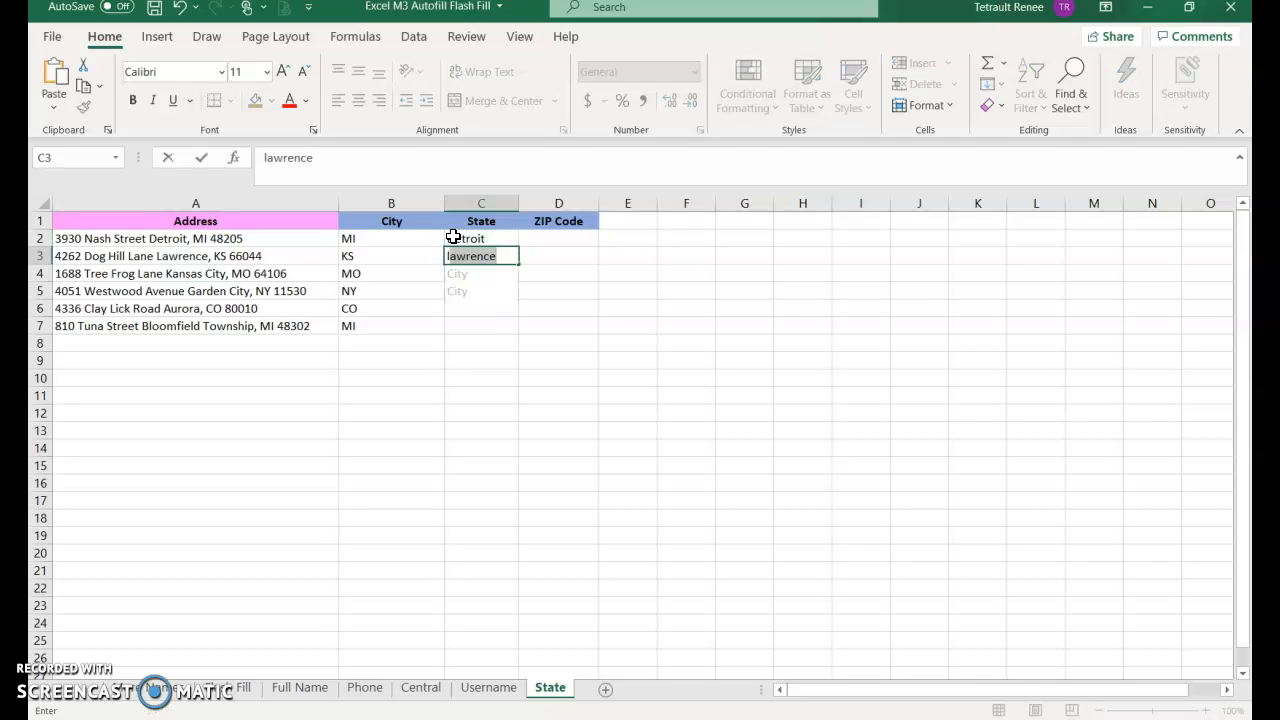
key("Return")
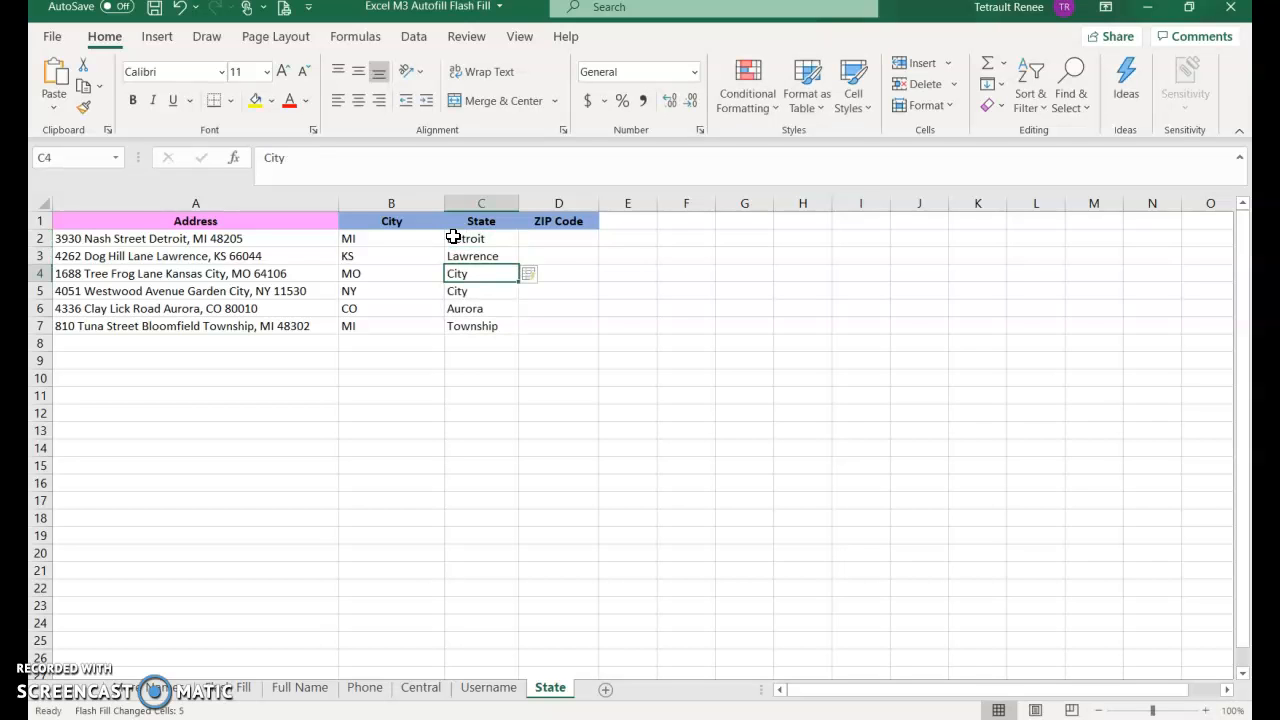
Enter 48205 in D2 and 66044 in D3, and Flash Fill the ZIP Code column through D7
left_click(532, 239)
type("48205")
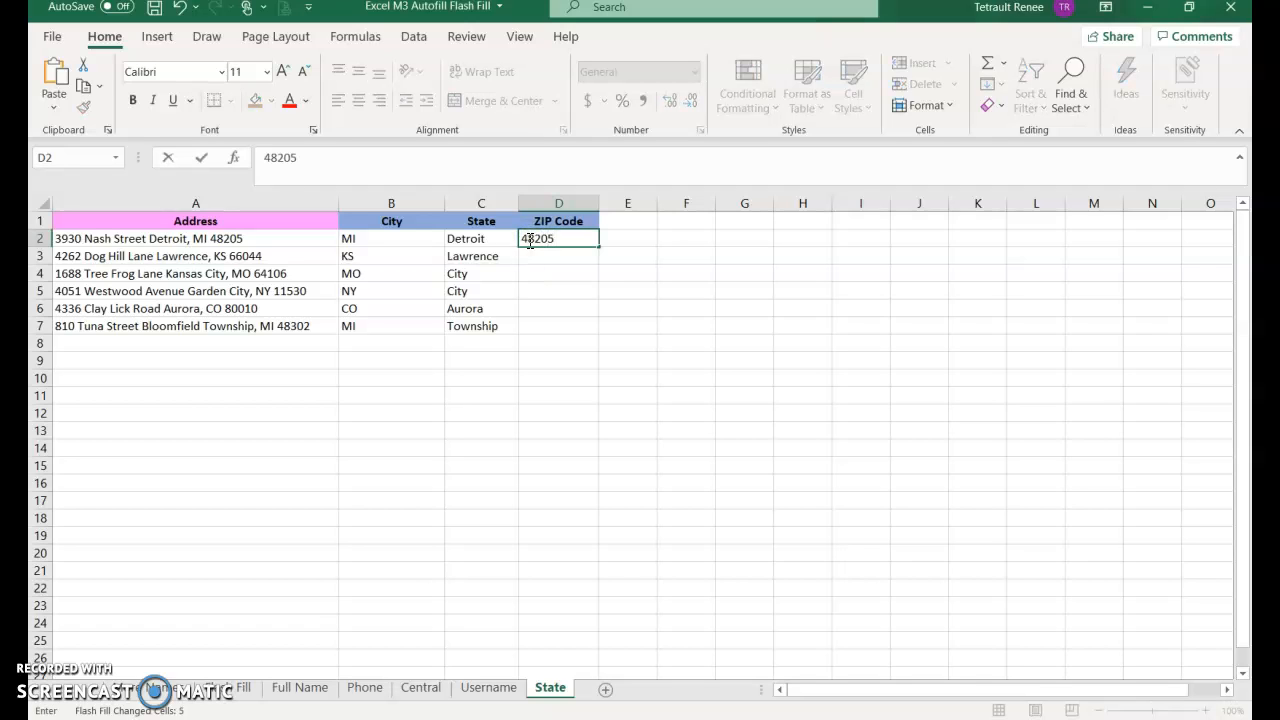
key("Return")
type("66044")
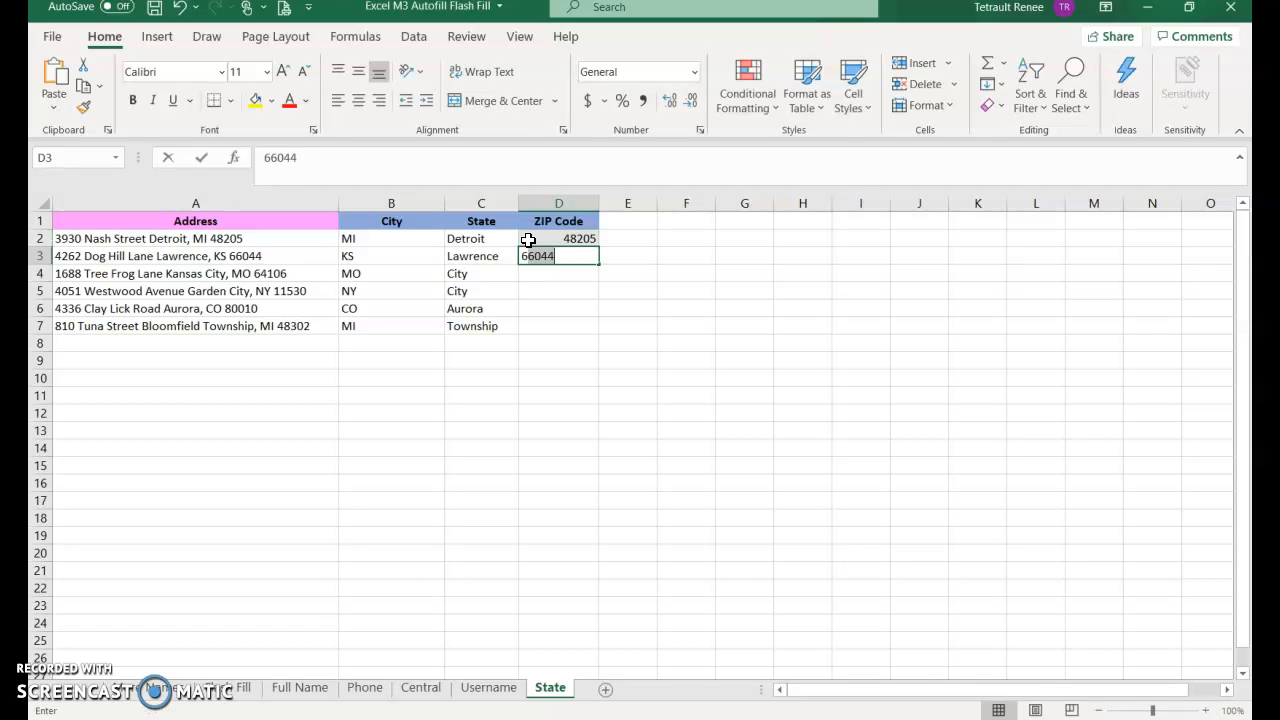
key("Return")
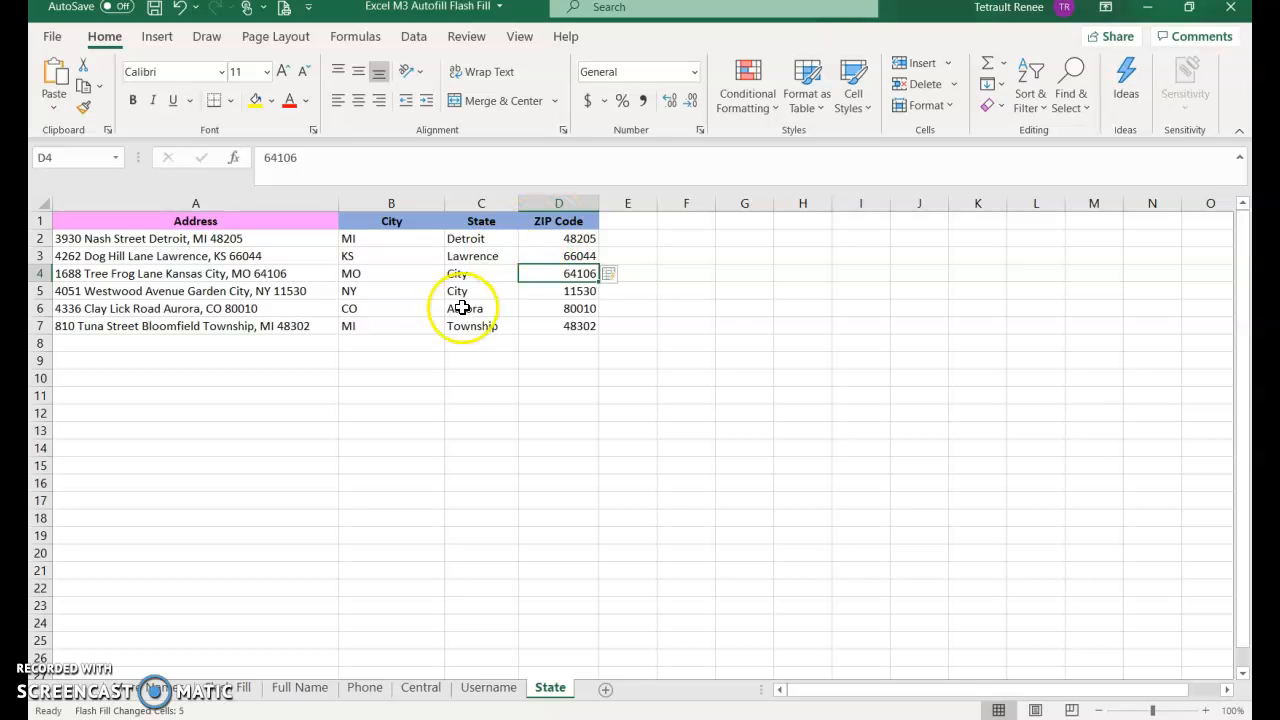
Return to the workbook's first sheet, open its print preview and choose to print the entire workbook
left_click(178, 690)
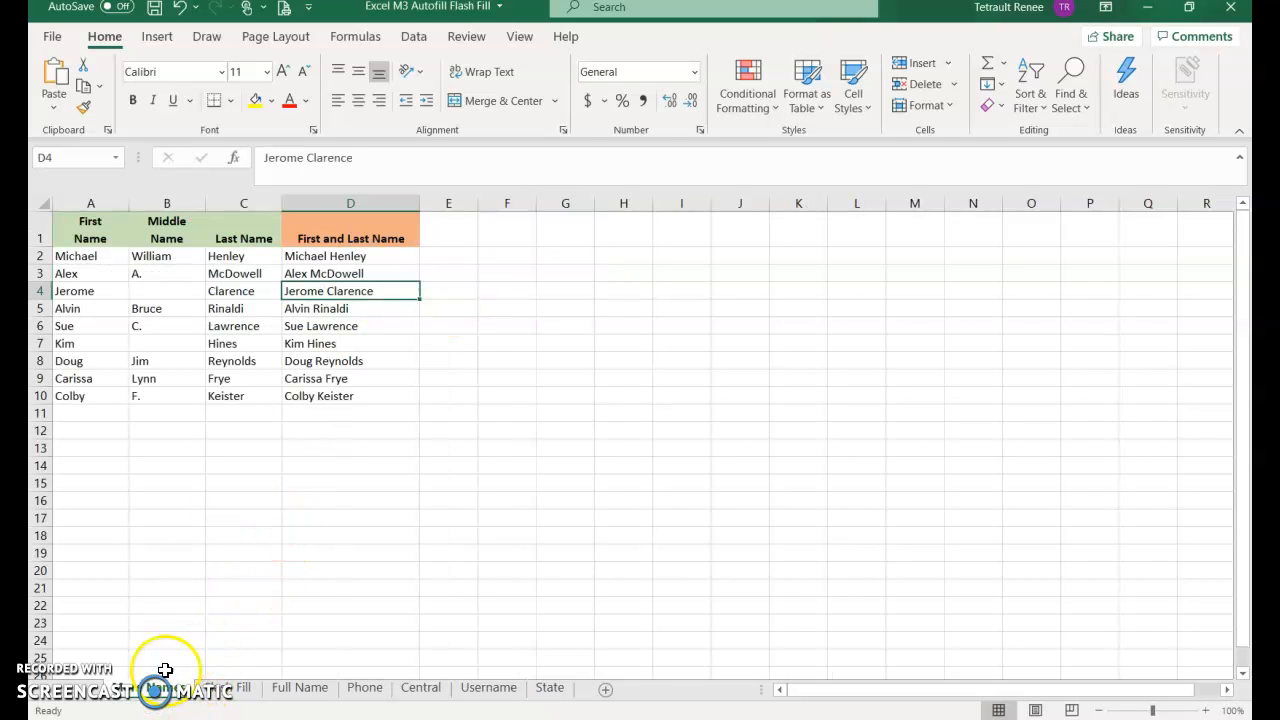
left_click(52, 40)
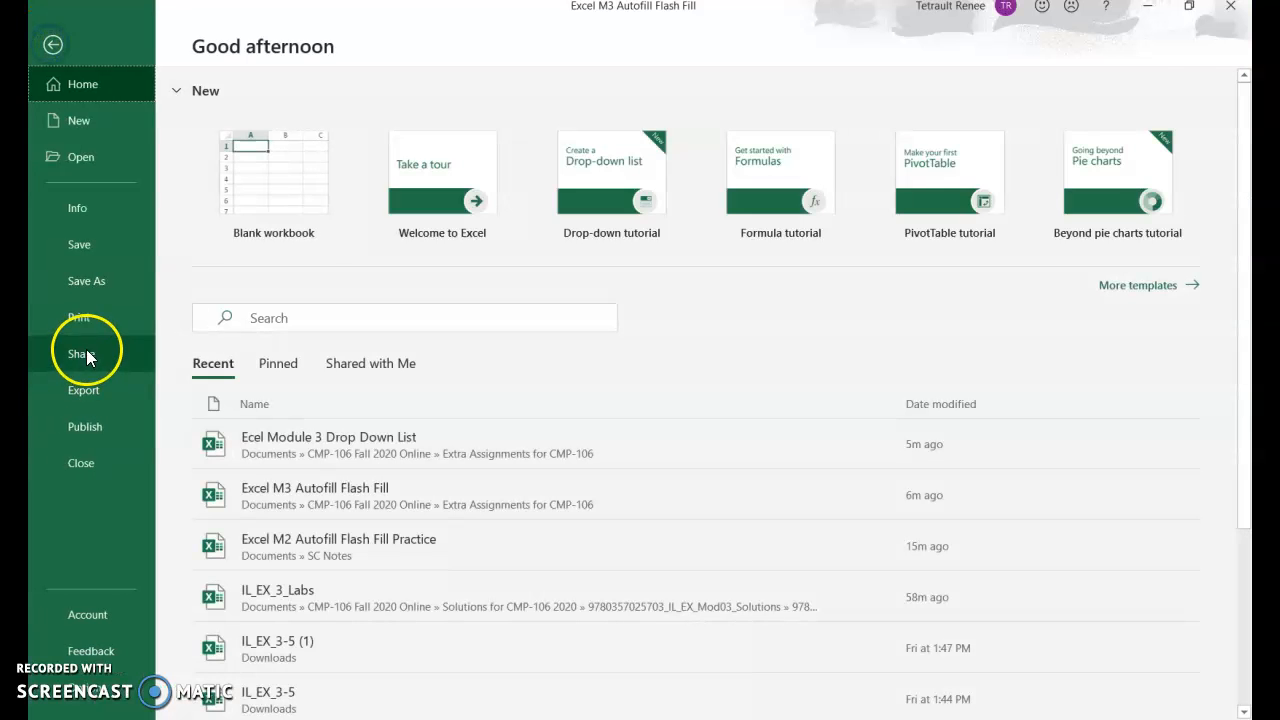
left_click(80, 320)
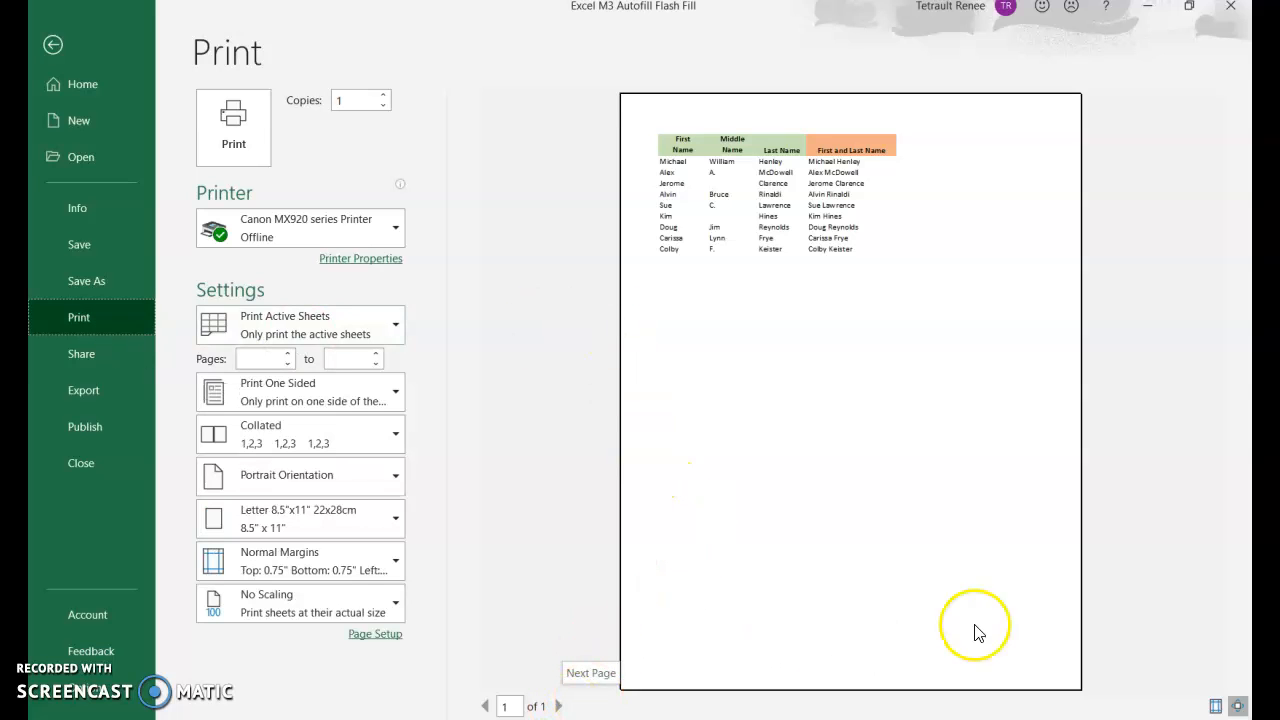
left_click(362, 334)
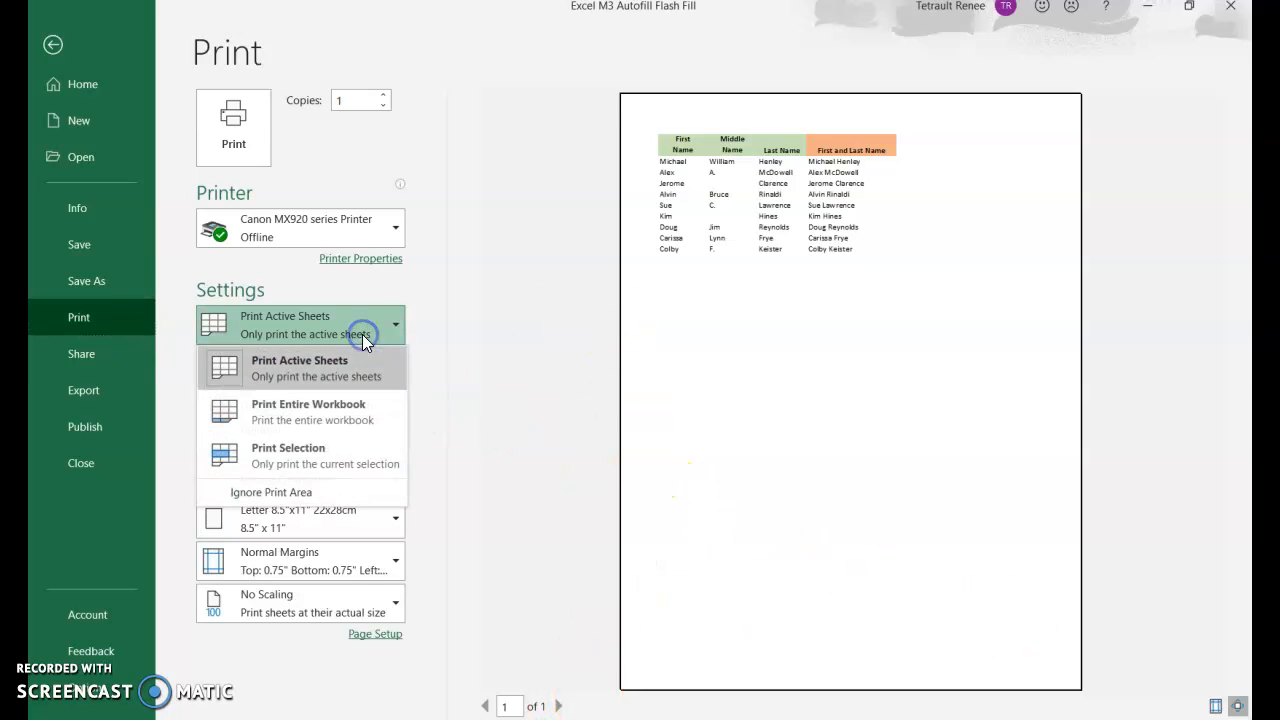
left_click(321, 420)
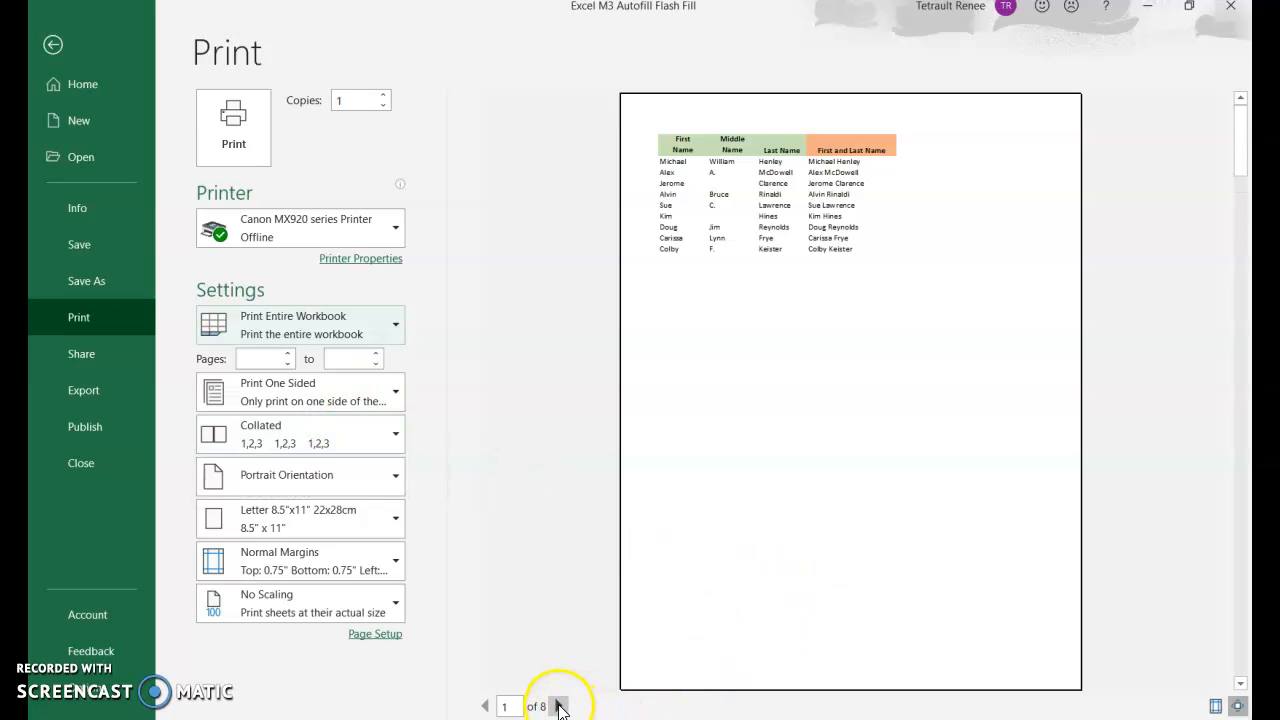
Page through the print preview to check how the sheets are laid out across the printed pages
left_click(559, 706)
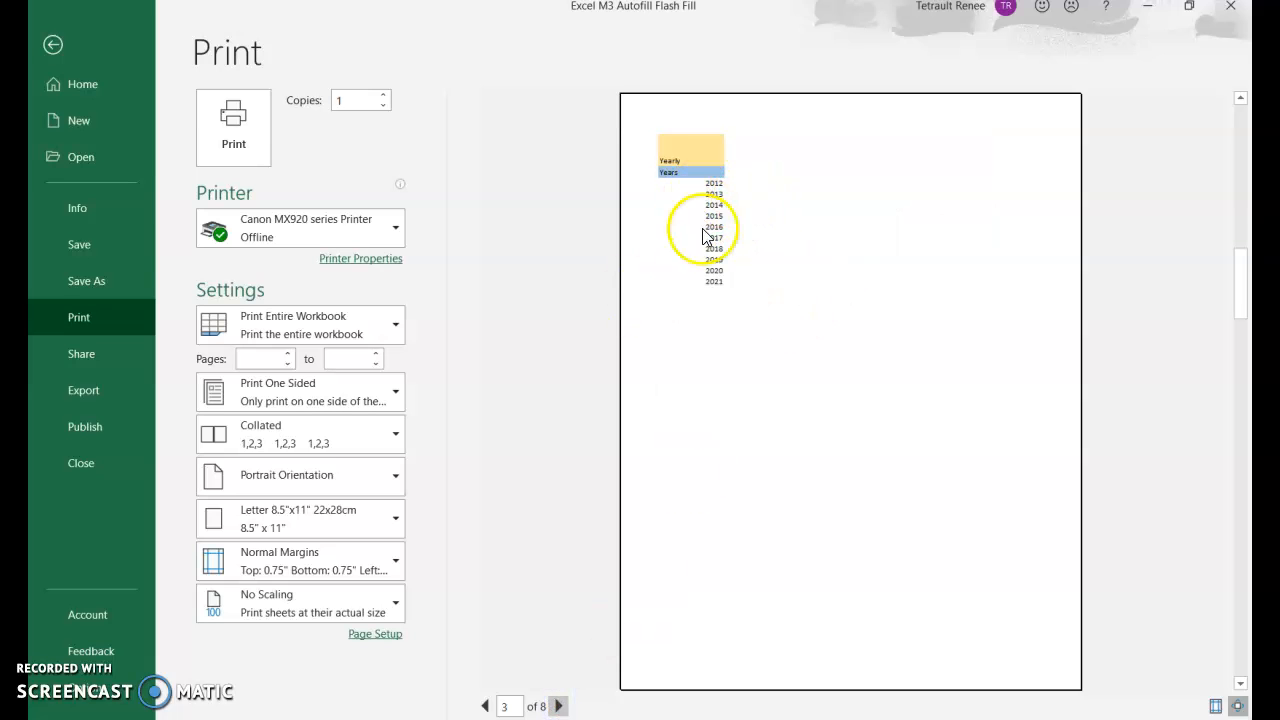
left_click(486, 706)
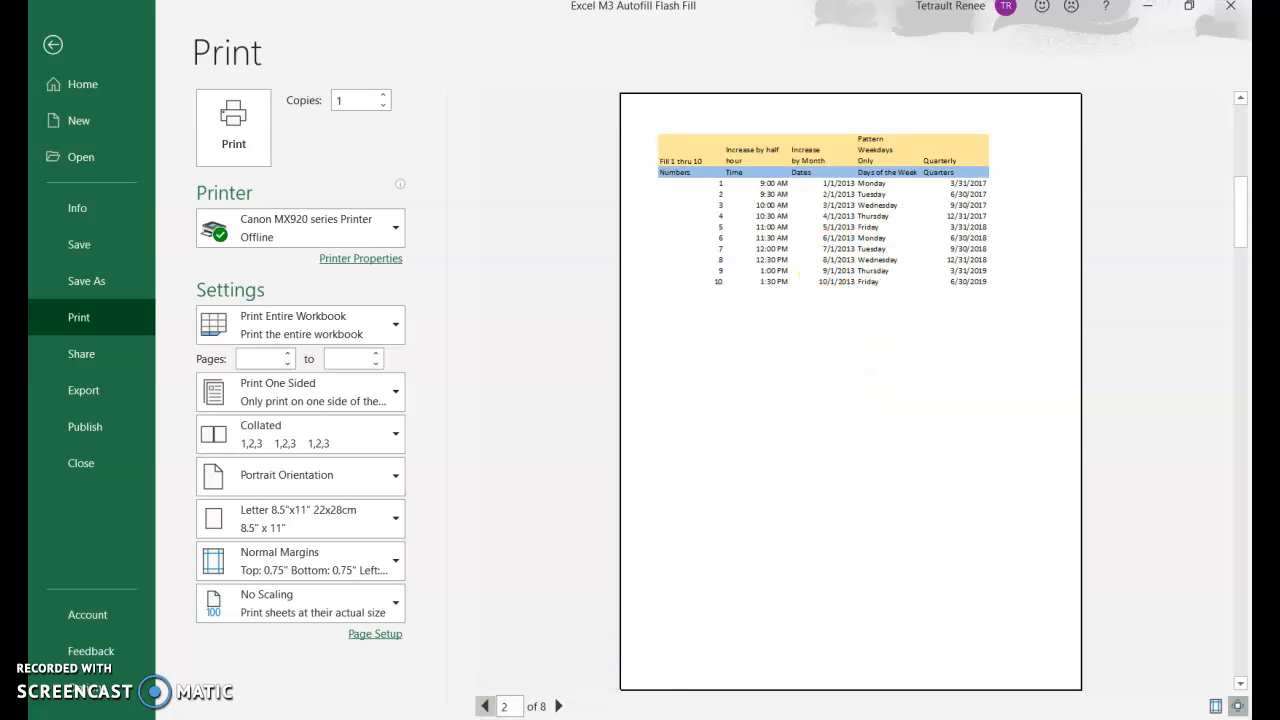
left_click(561, 706)
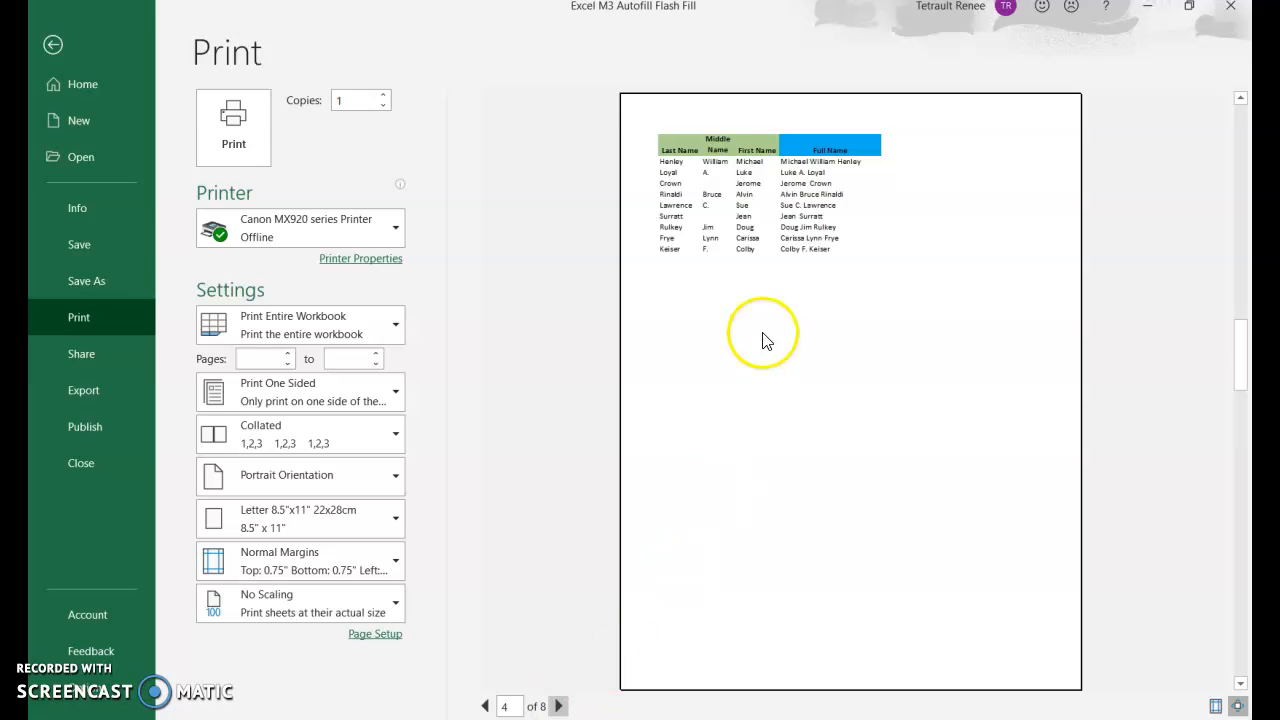
left_click(383, 638)
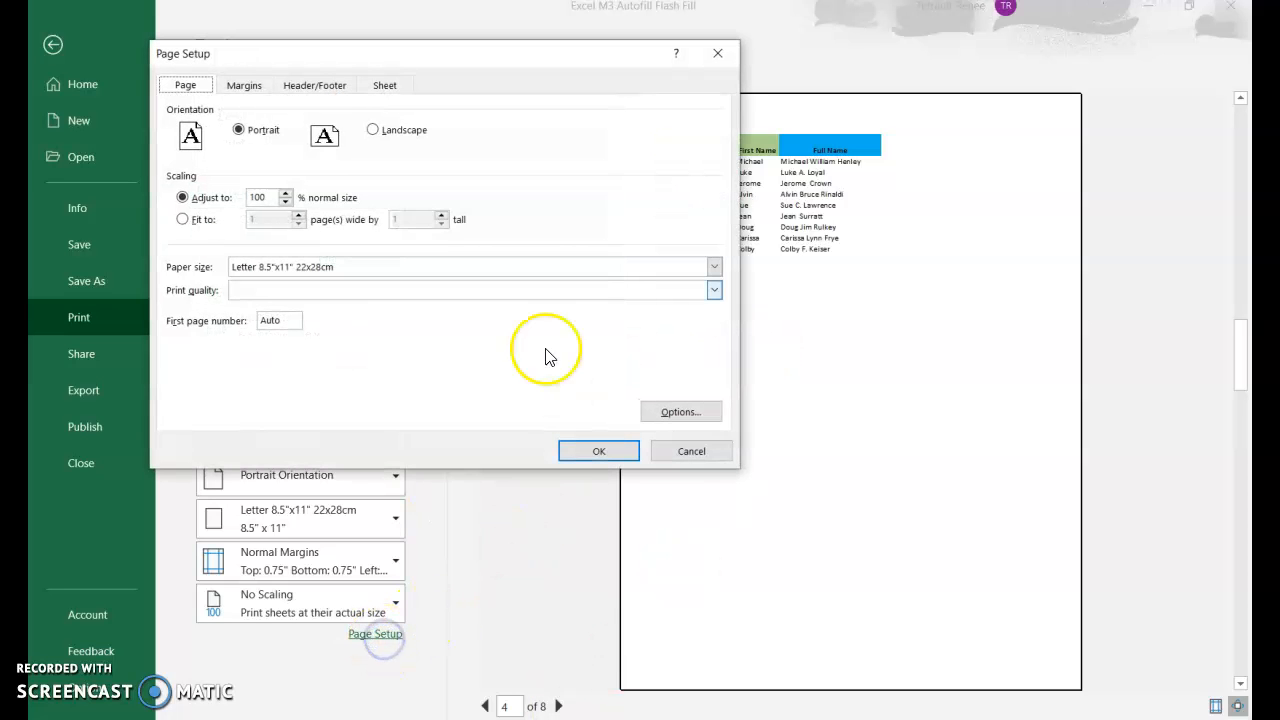
left_click(296, 85)
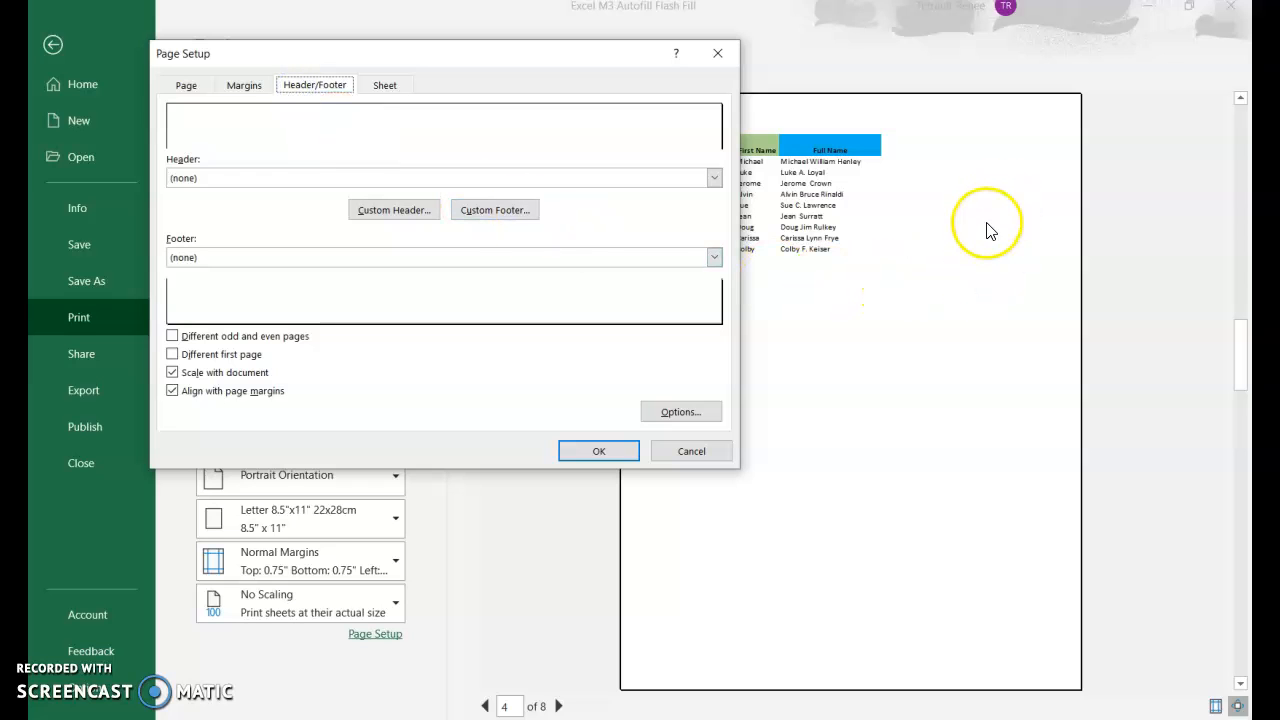
left_click(705, 452)
left_click(53, 44)
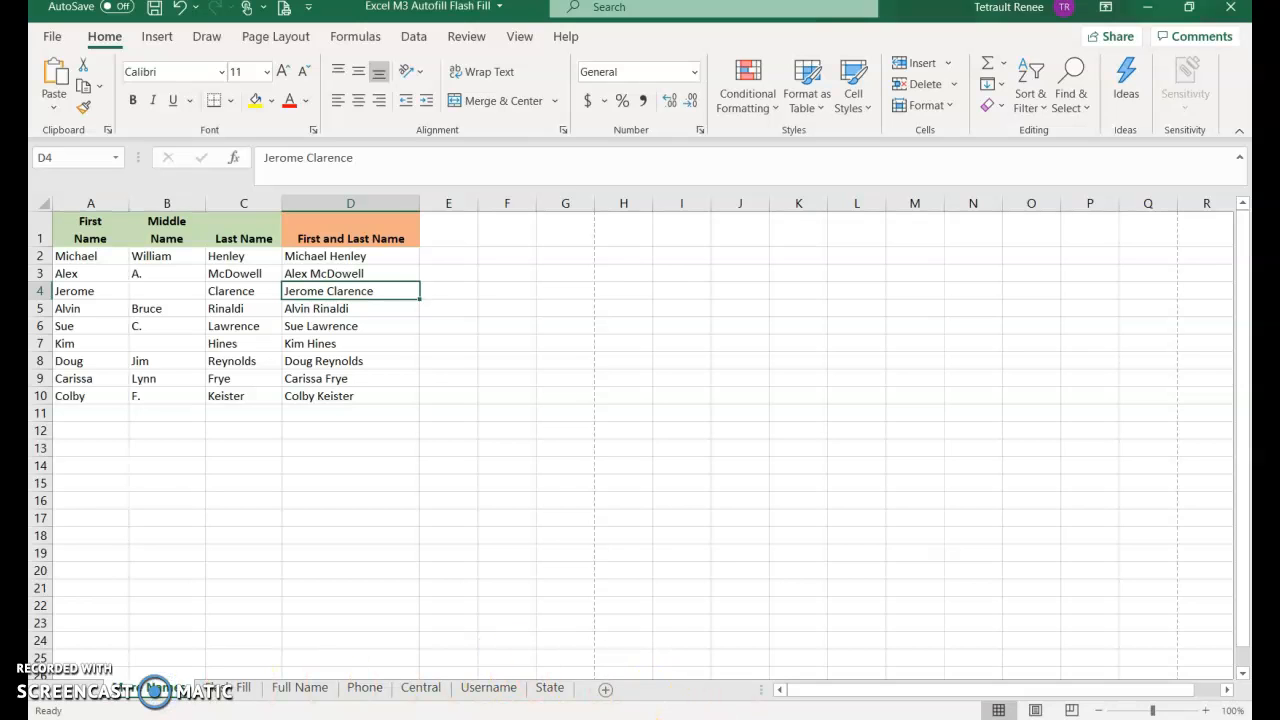
Group all the worksheets from the first through State and open the header and footer settings of their print page setup
left_click(547, 691, "shift")
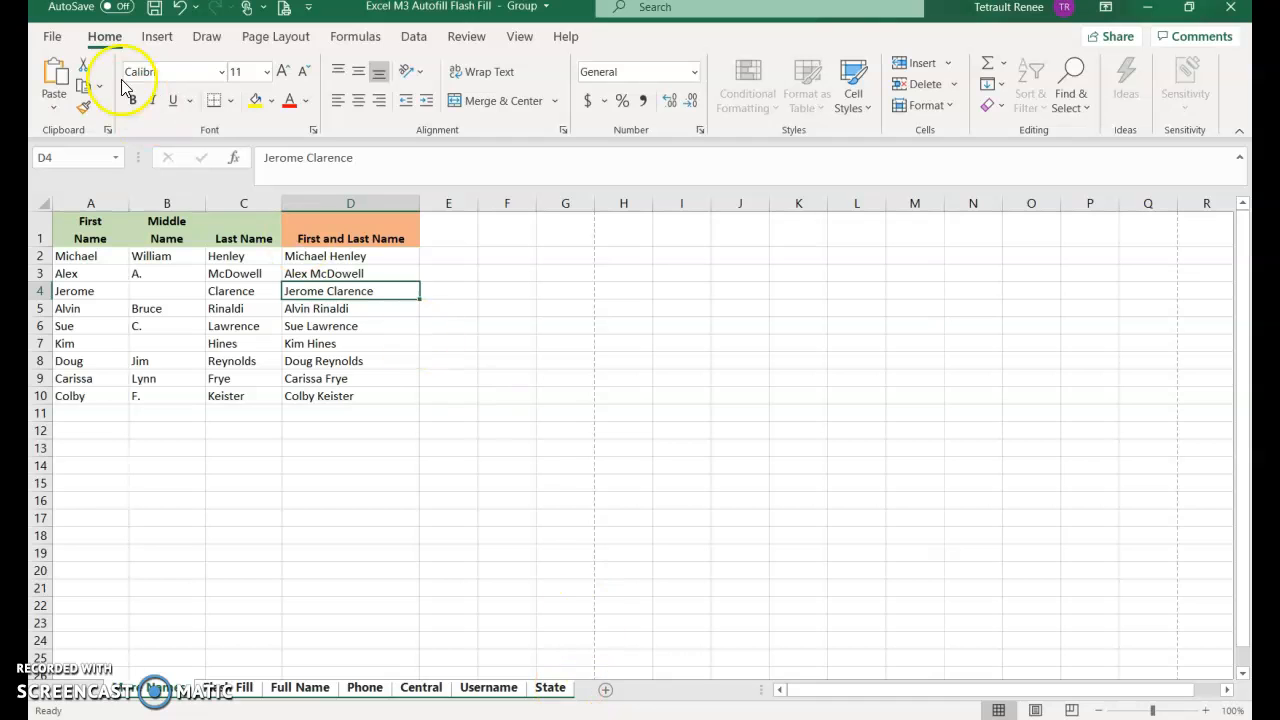
left_click(52, 37)
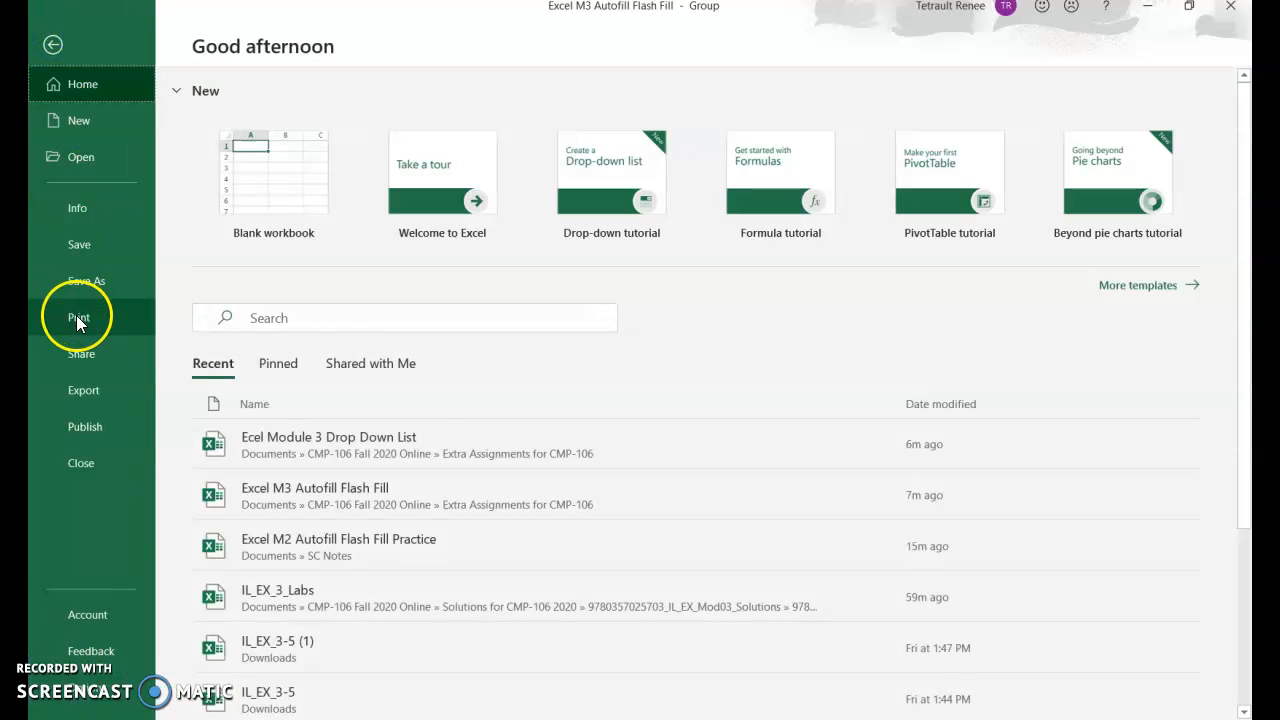
left_click(78, 318)
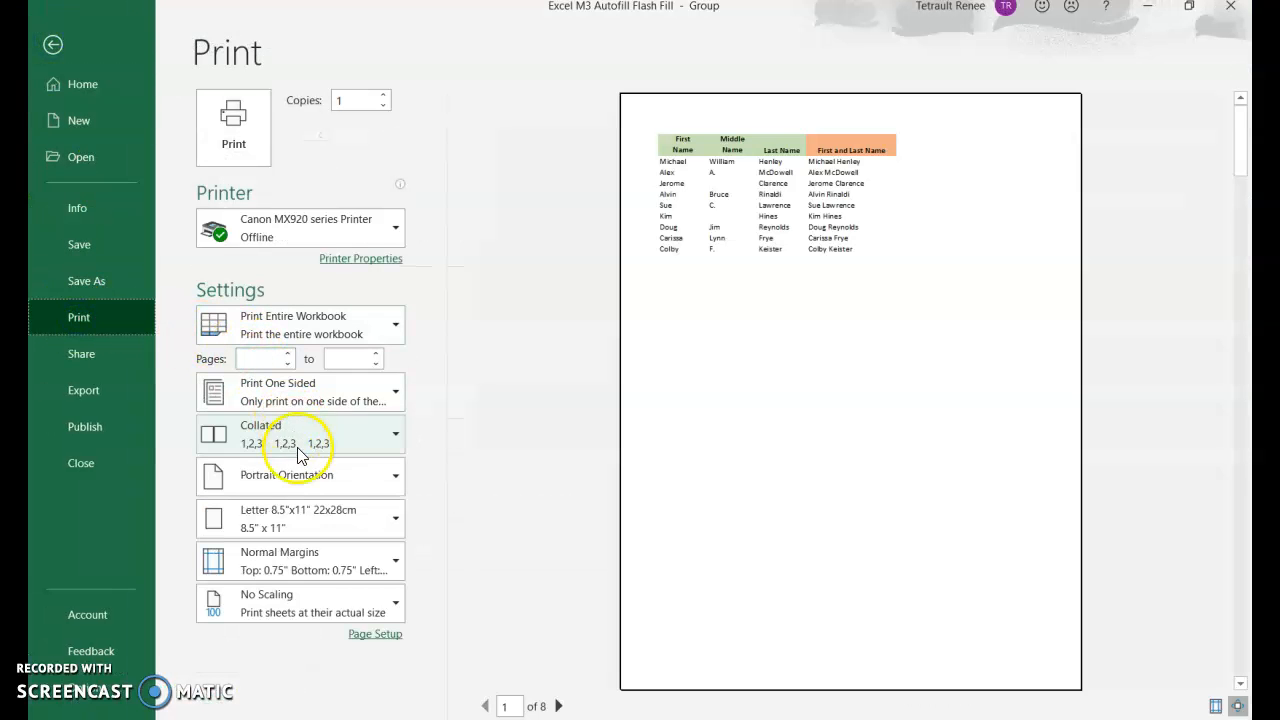
left_click(384, 637)
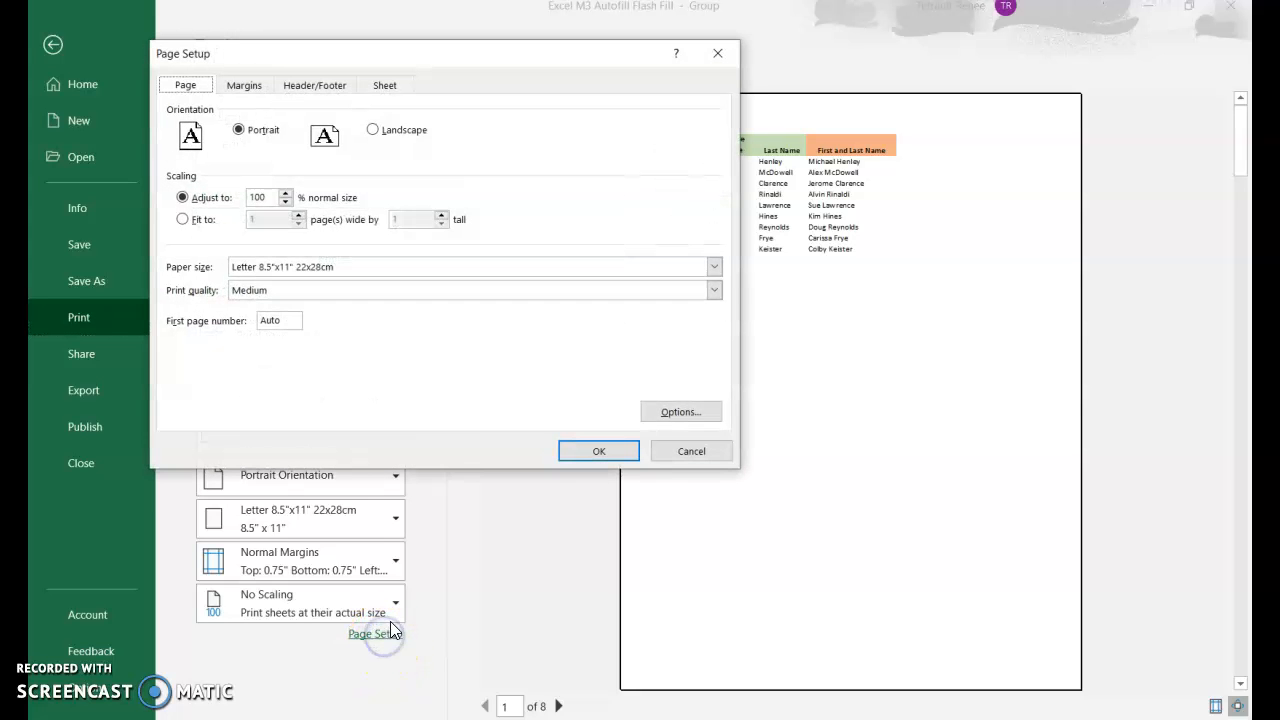
left_click(328, 90)
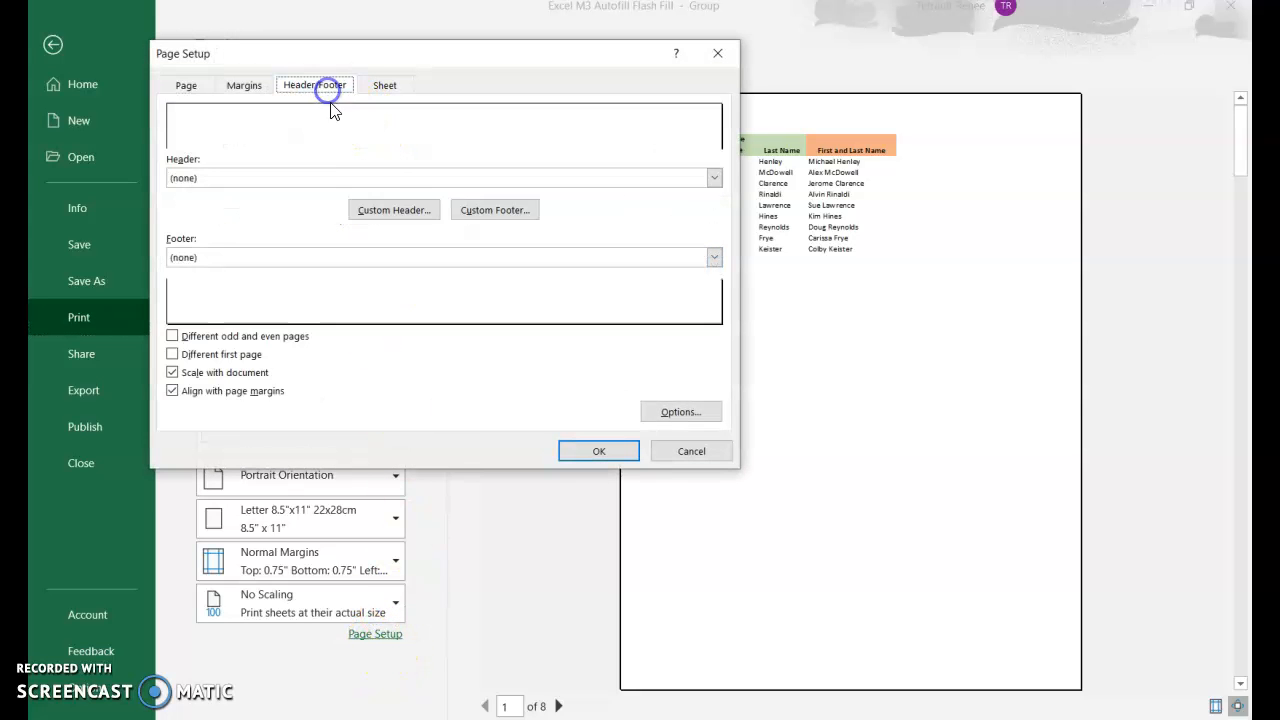
Create a custom header with the date on the left, the author's full name centred and the file name on the right, and check the previewed pages
left_click(377, 214)
left_click(400, 257)
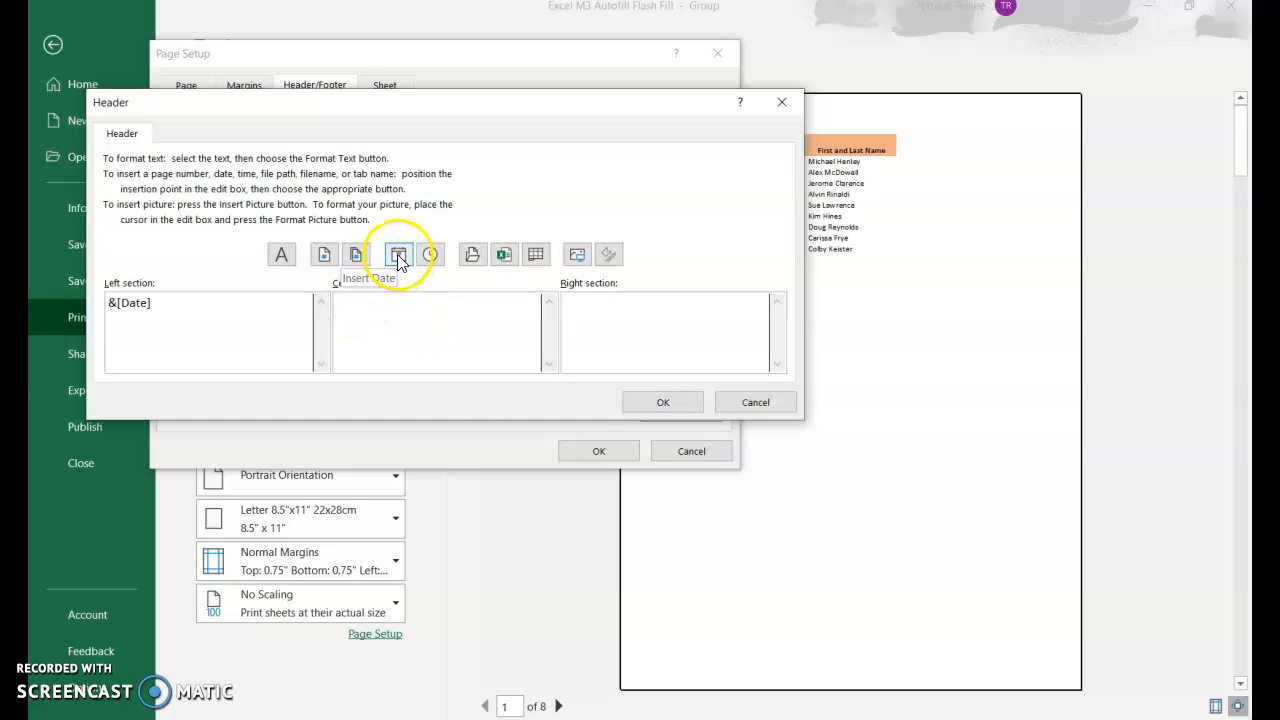
left_click(607, 318)
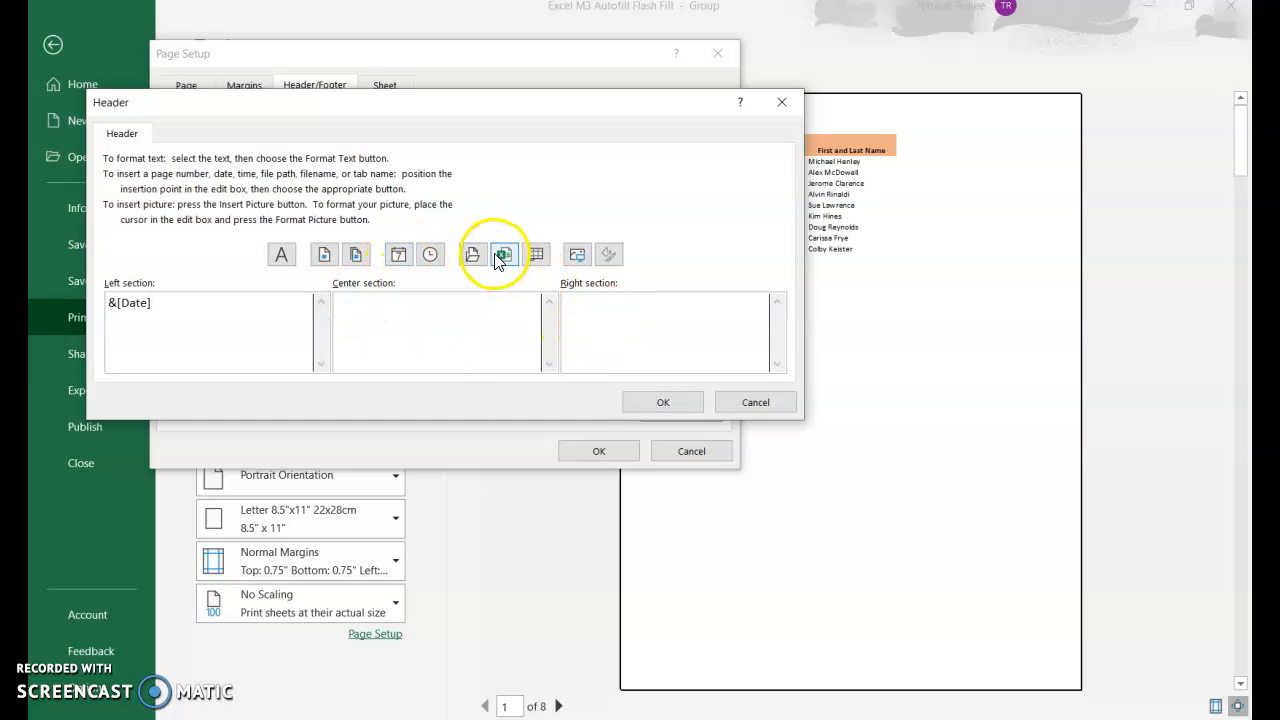
left_click(456, 316)
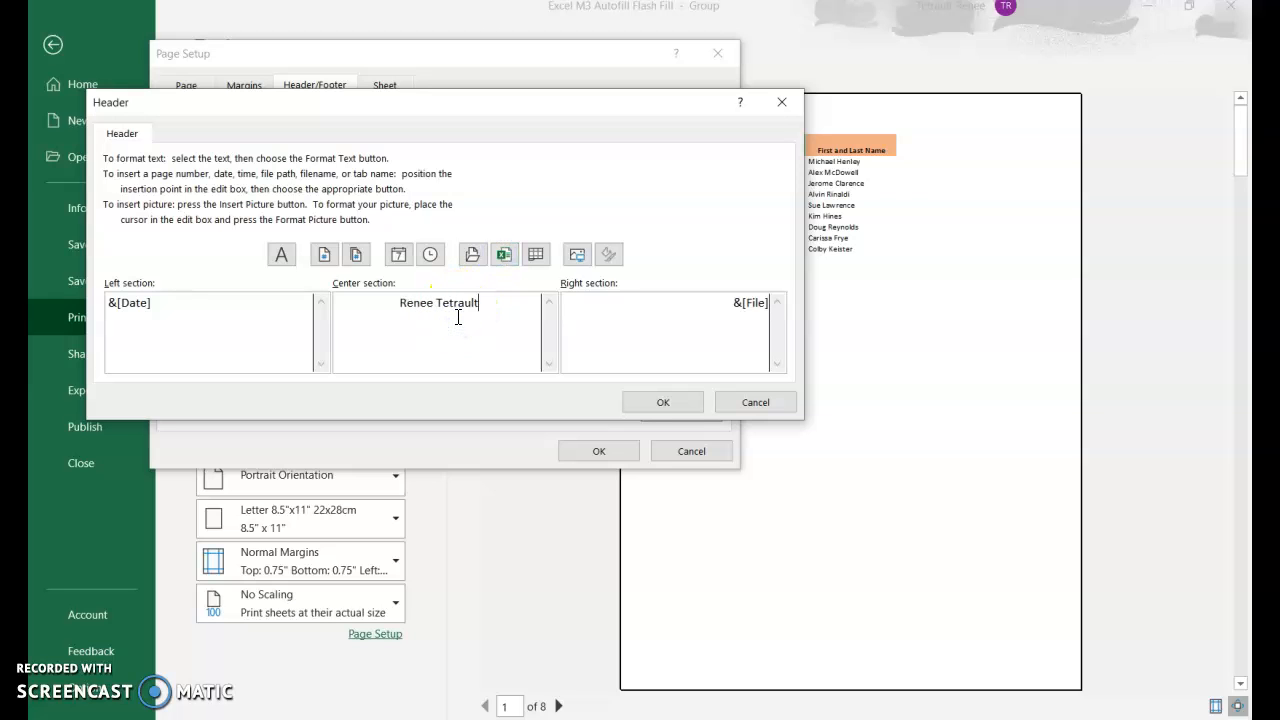
left_click(663, 401)
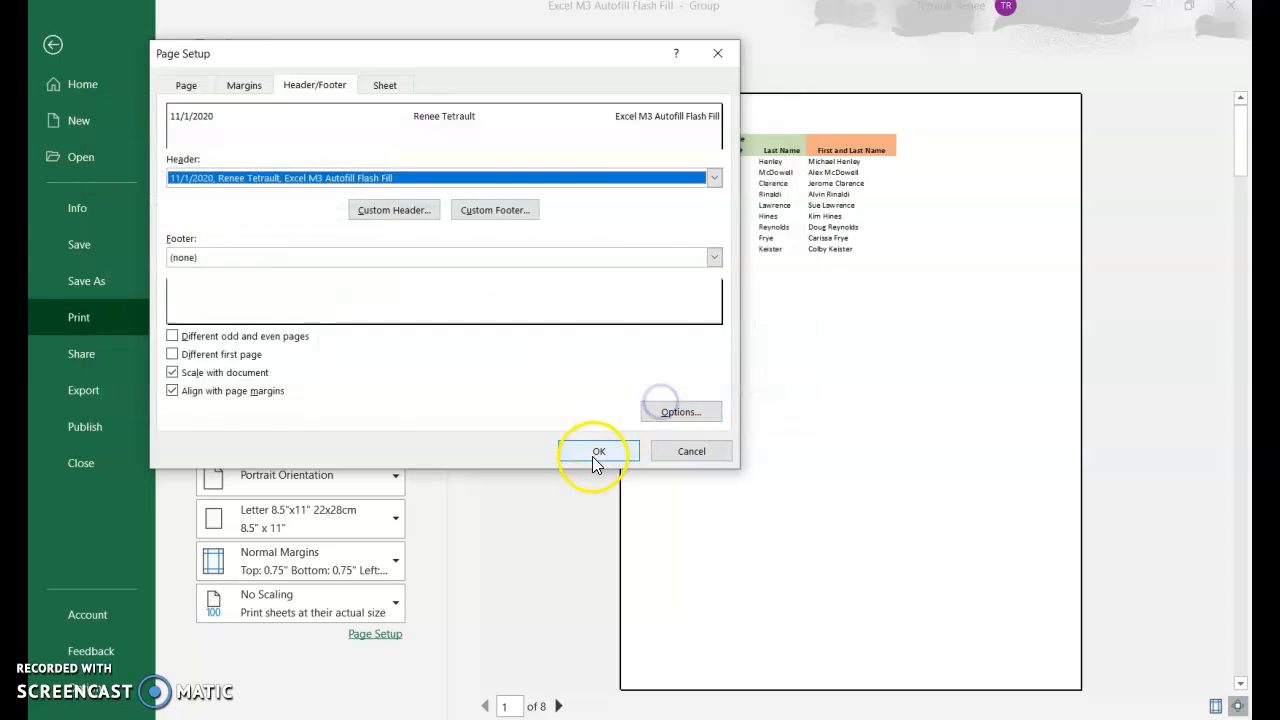
left_click(596, 452)
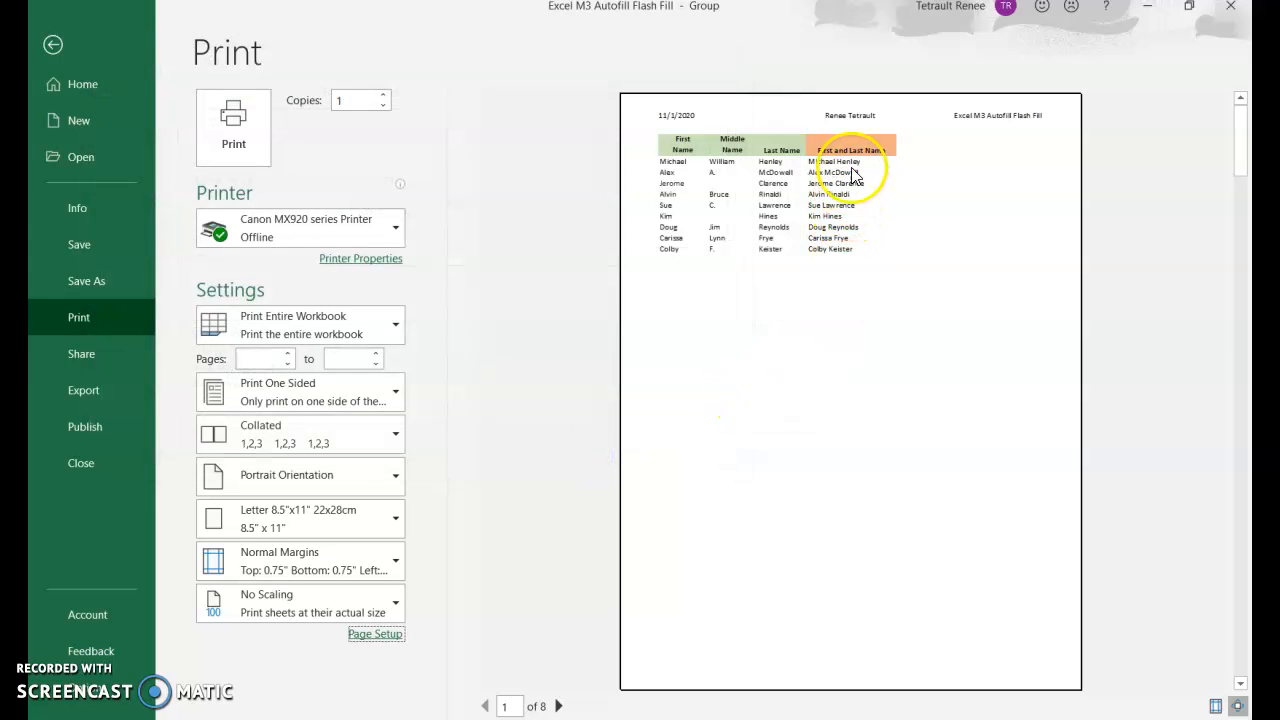
left_click(560, 706)
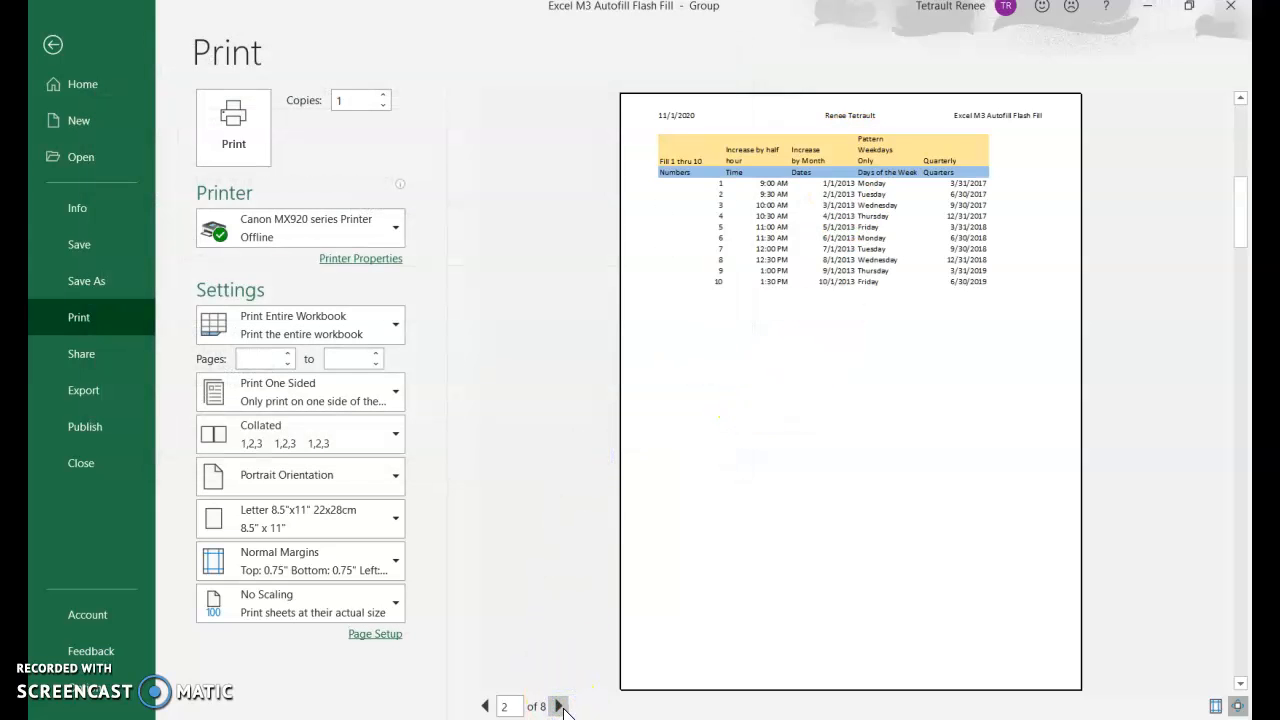
left_click(562, 706)
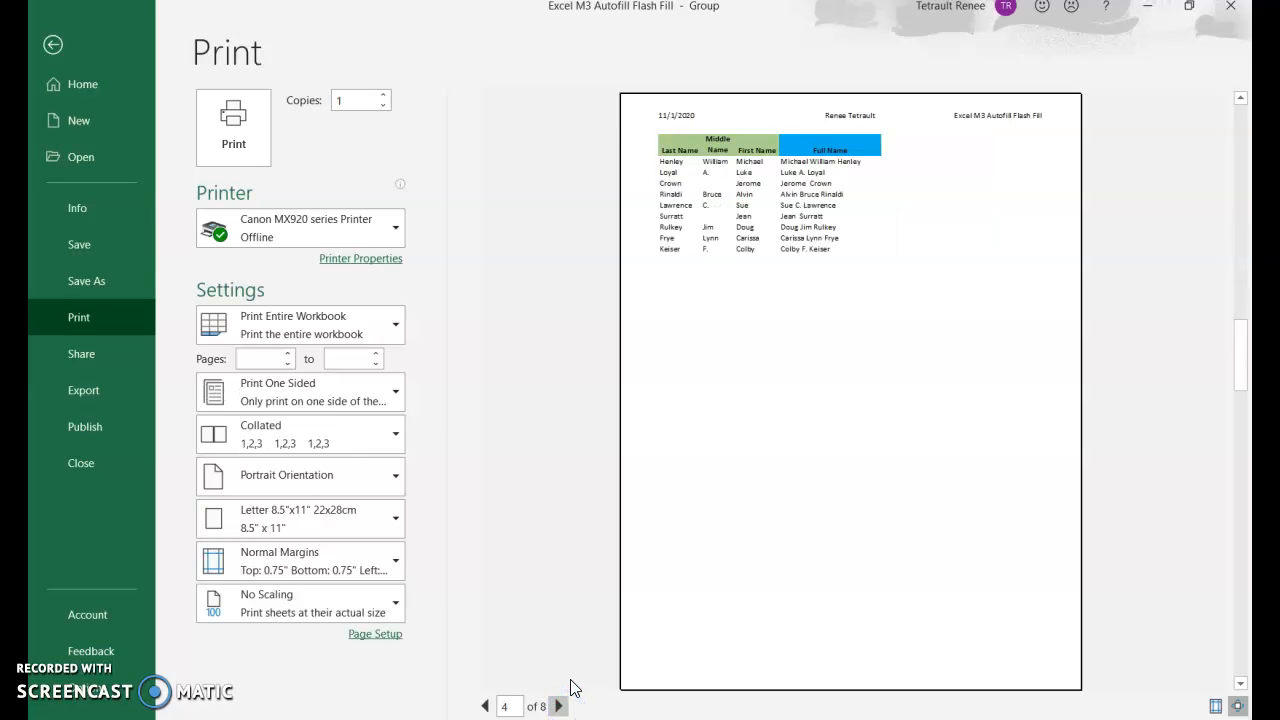